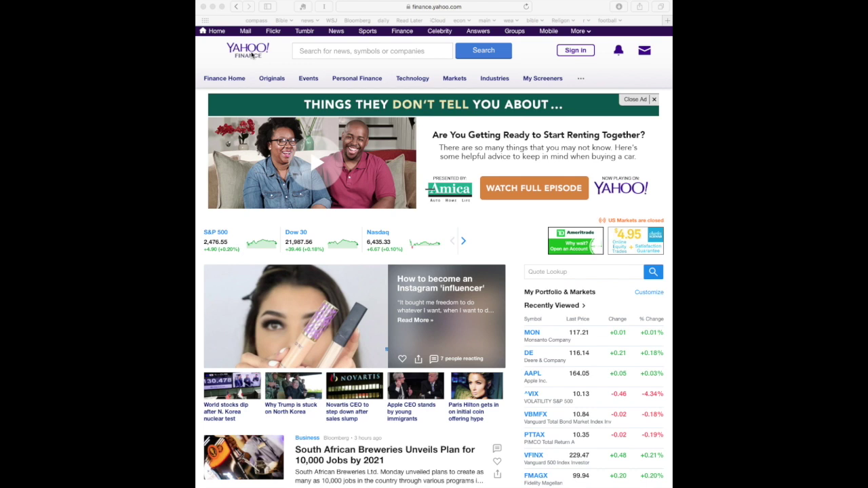
Search Yahoo Finance for MON and open the MON – Monsanto Company quote page.
{"action": "left_click", "coordinate": [326, 52]}
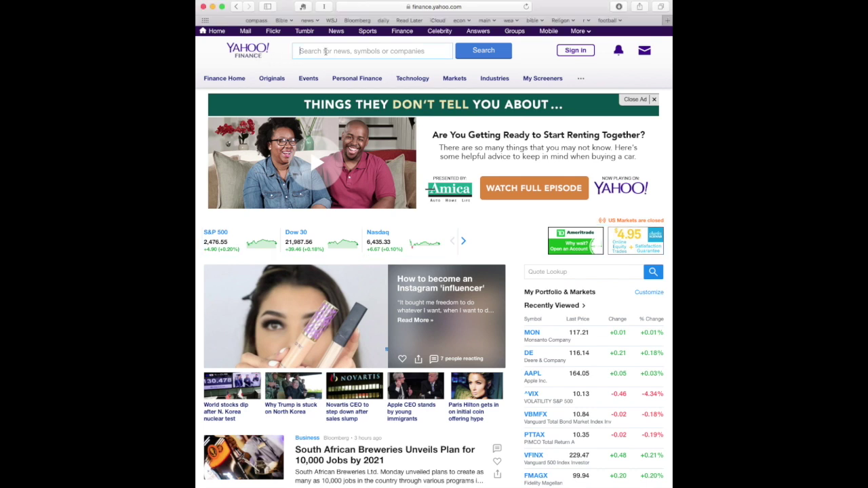
{"action": "type", "text": "MON"}
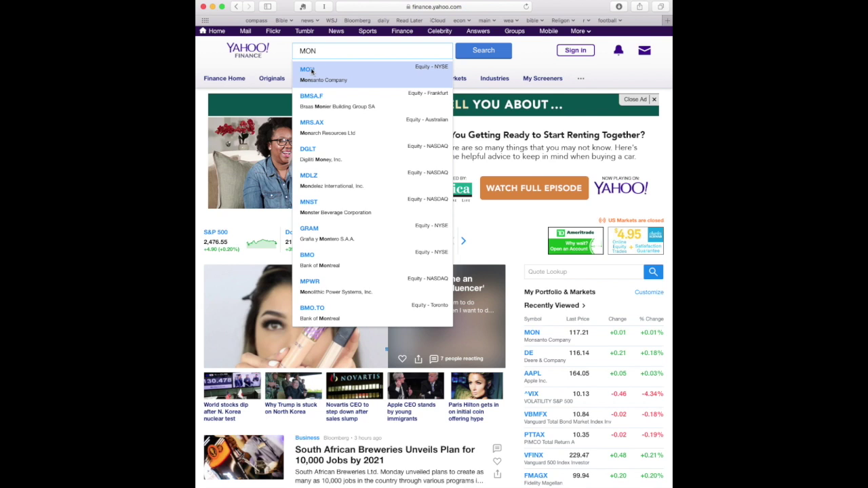
{"action": "left_click", "coordinate": [312, 71]}
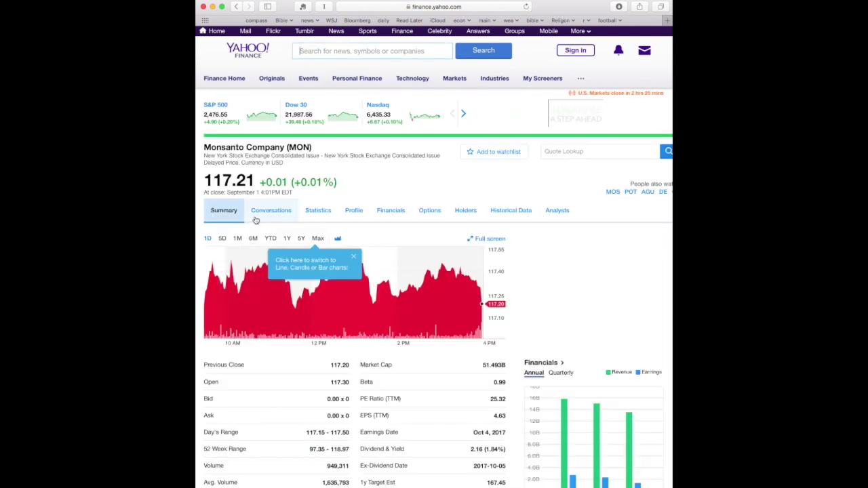
Open Monsanto's Historical Data and set the time period to Max.
{"action": "left_click", "coordinate": [511, 212]}
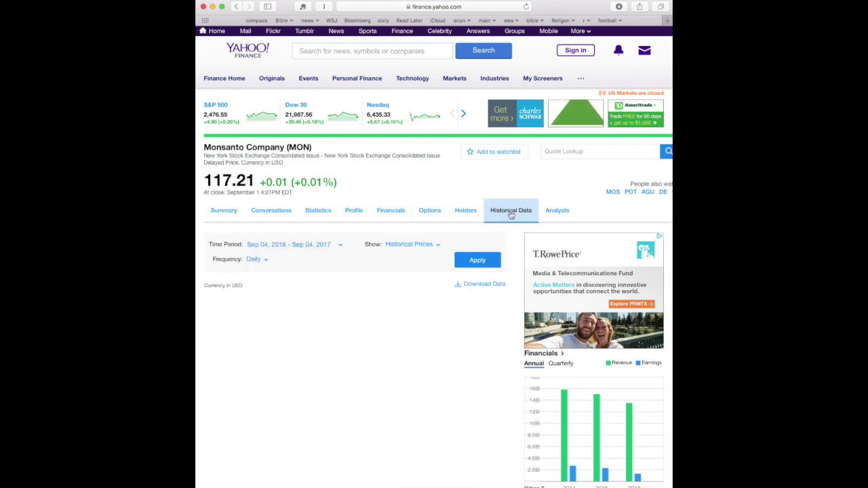
{"action": "scroll", "coordinate": [454, 196], "scroll_direction": "down", "scroll_amount": 2}
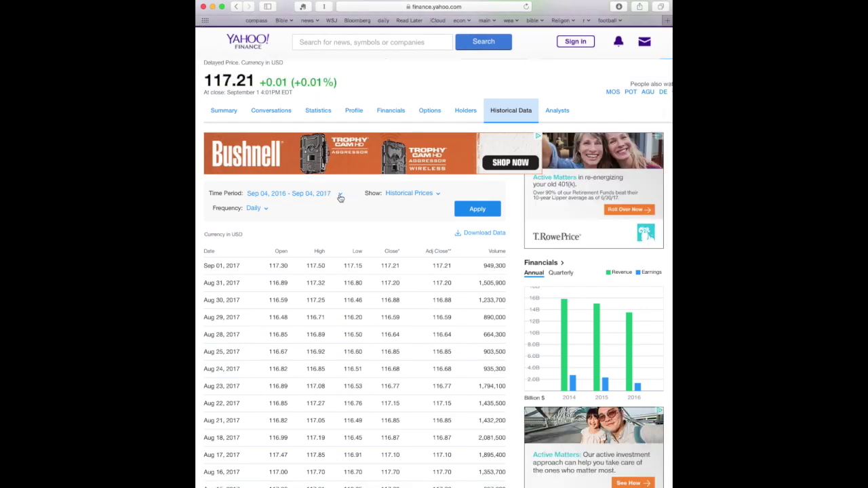
{"action": "left_click", "coordinate": [340, 196]}
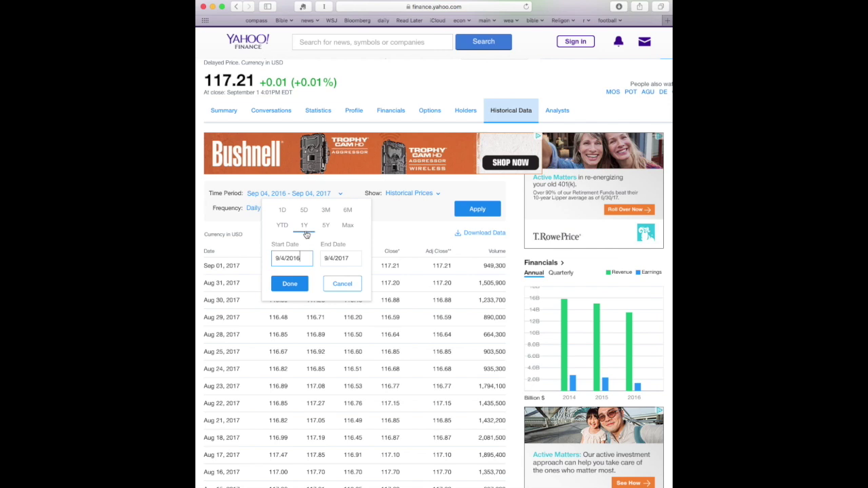
{"action": "left_click", "coordinate": [346, 227]}
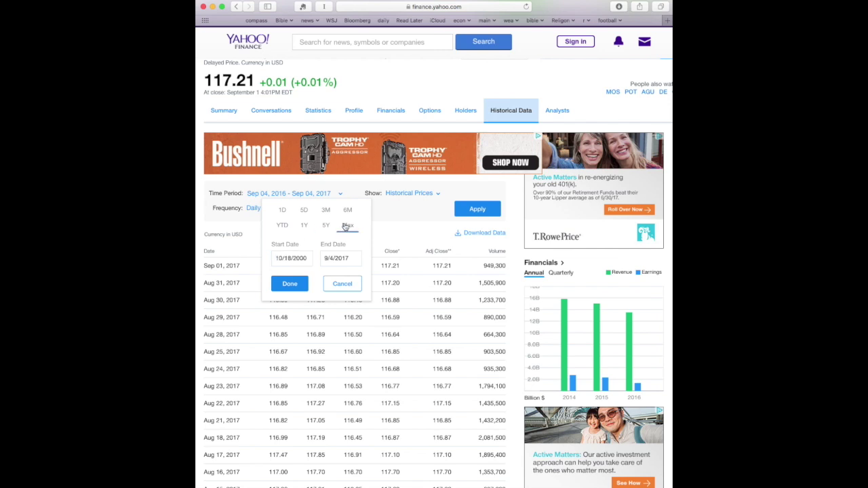
{"action": "left_click", "coordinate": [294, 287]}
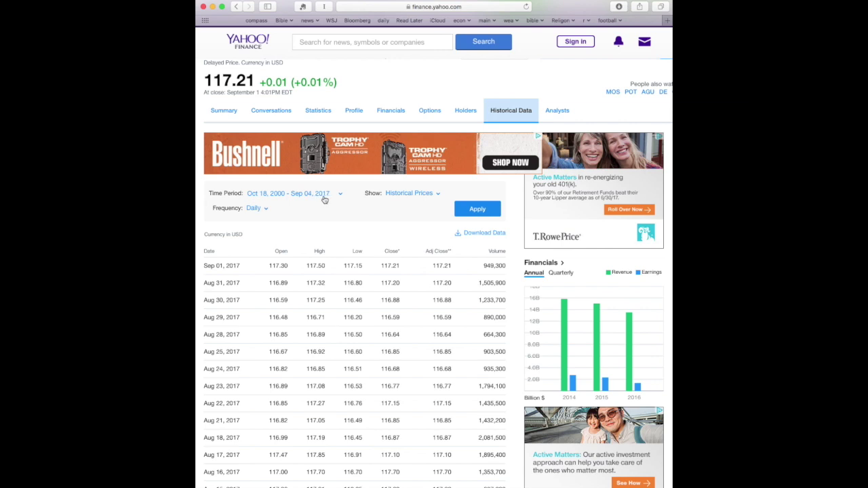
Keep Historical Prices at Daily frequency and apply, showing Oct 18, 2000 to Sep 04, 2017.
{"action": "left_click", "coordinate": [410, 195]}
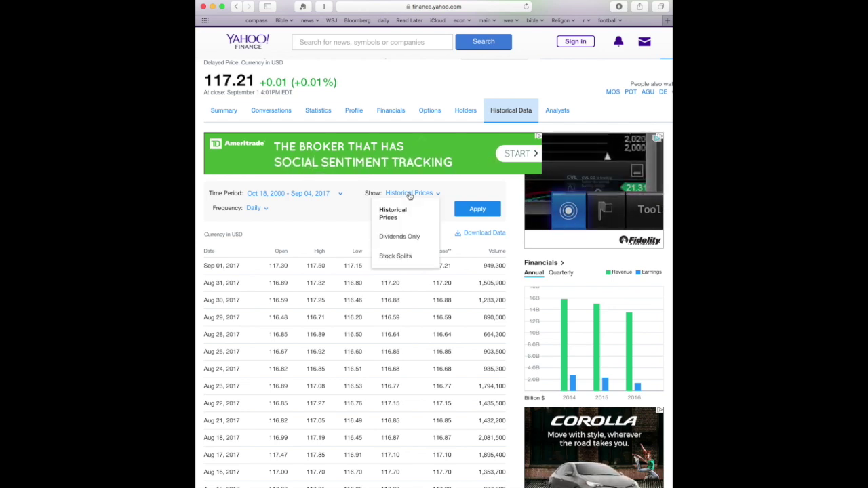
{"action": "left_click", "coordinate": [387, 214]}
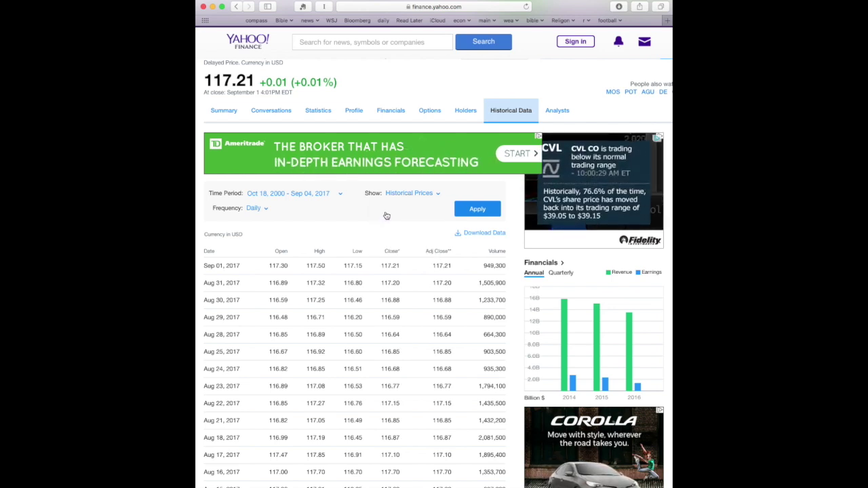
{"action": "left_click", "coordinate": [266, 210]}
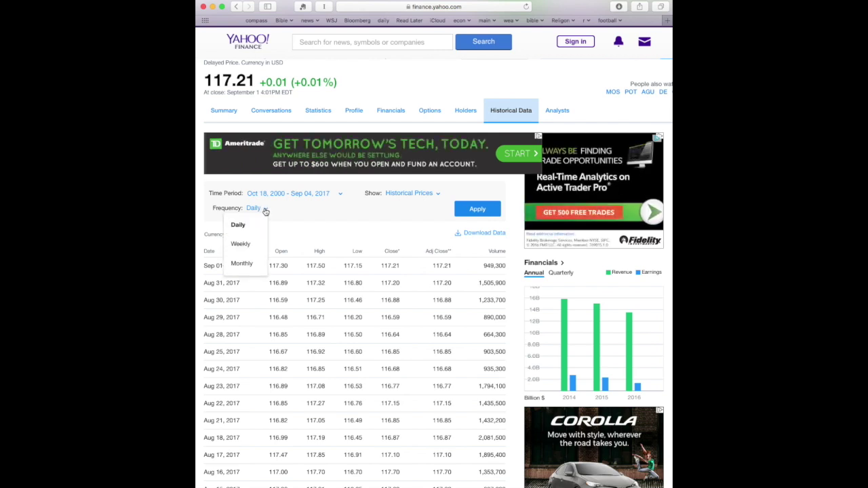
{"action": "left_click", "coordinate": [242, 225]}
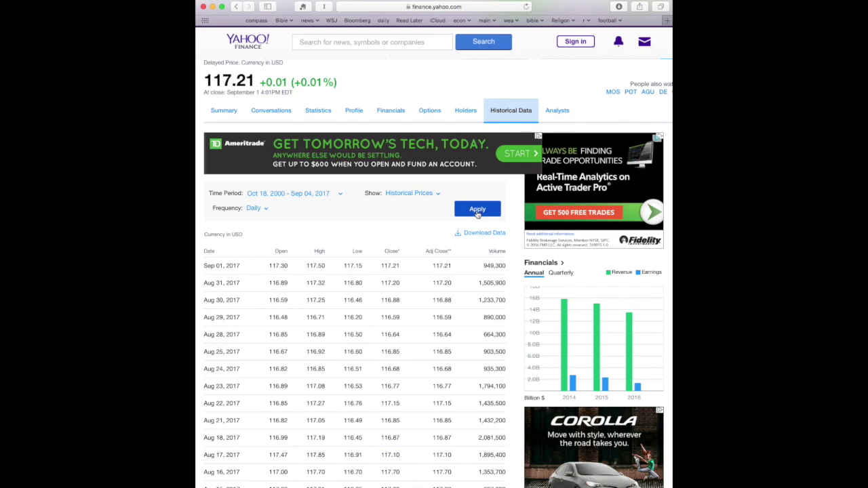
{"action": "left_click", "coordinate": [477, 210]}
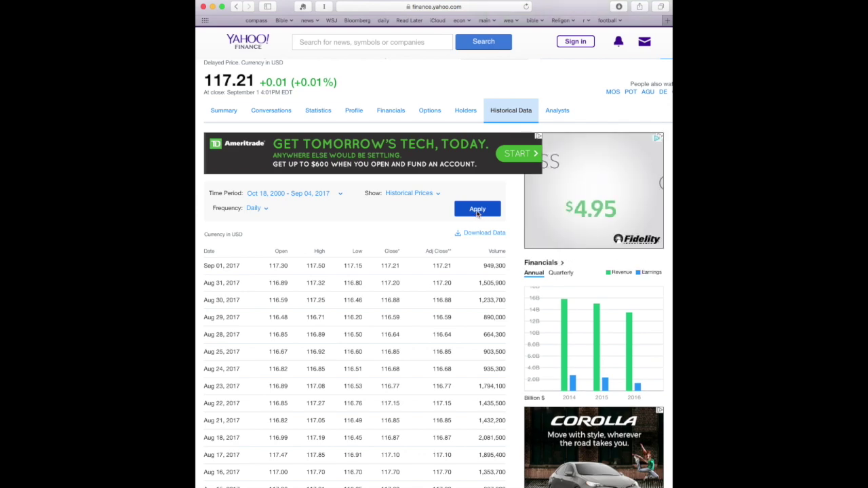
{"action": "scroll", "coordinate": [356, 281], "scroll_direction": "down", "scroll_amount": 8}
{"action": "scroll", "coordinate": [356, 281], "scroll_direction": "down", "scroll_amount": 20}
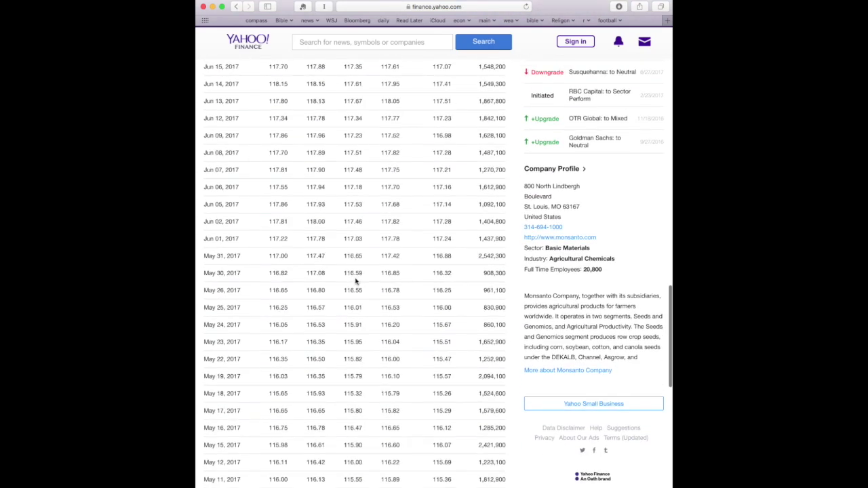
{"action": "scroll", "coordinate": [355, 281], "scroll_direction": "up", "scroll_amount": 20}
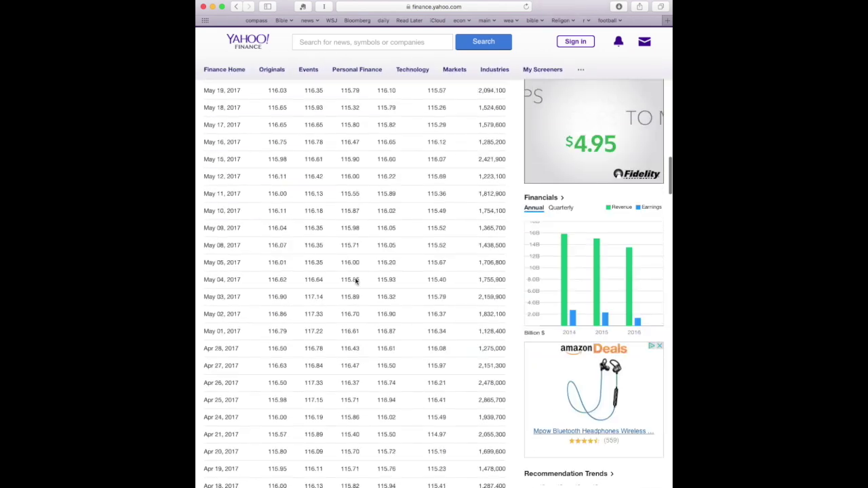
Download the price history as MON-2.csv and open it in Excel from Safari's Downloads.
{"action": "left_click", "coordinate": [497, 334]}
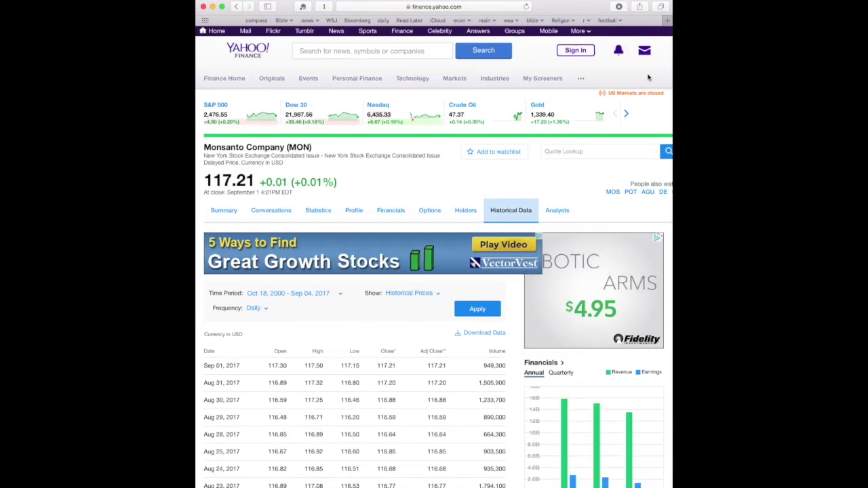
{"action": "left_click", "coordinate": [618, 6]}
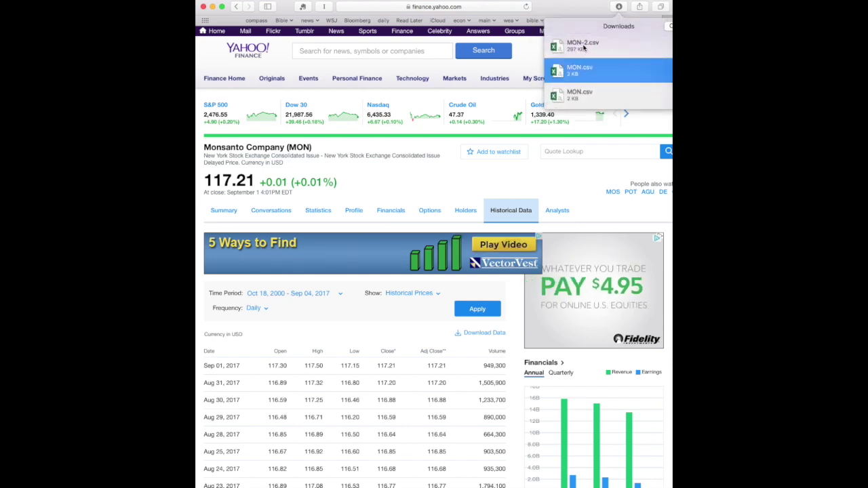
{"action": "left_click", "coordinate": [583, 46]}
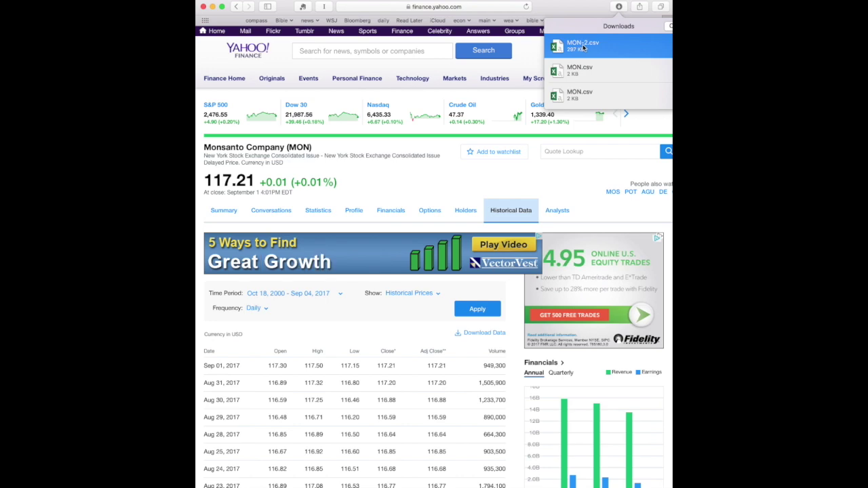
{"action": "double_click", "coordinate": [584, 45]}
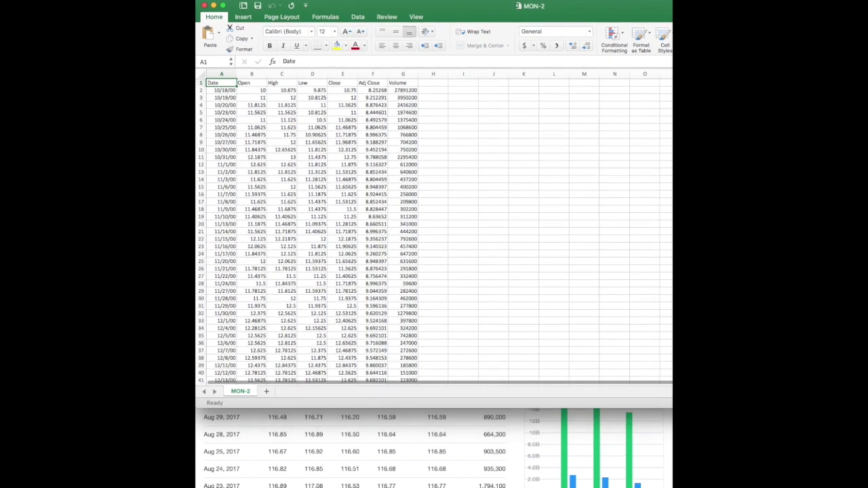
Resize the MON-2 window, review the Date through Volume columns, and select rows 1–5.
{"action": "left_click_drag", "start_coordinate": [672, 407], "coordinate": [669, 484]}
{"action": "left_click", "coordinate": [231, 93]}
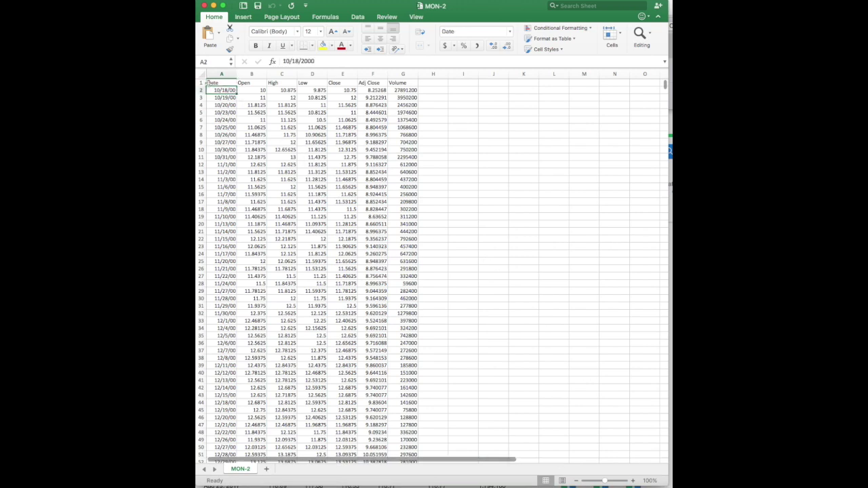
{"action": "left_click", "coordinate": [246, 82]}
{"action": "left_click", "coordinate": [280, 82]}
{"action": "left_click", "coordinate": [311, 83]}
{"action": "left_click", "coordinate": [349, 83]}
{"action": "left_click", "coordinate": [377, 84]}
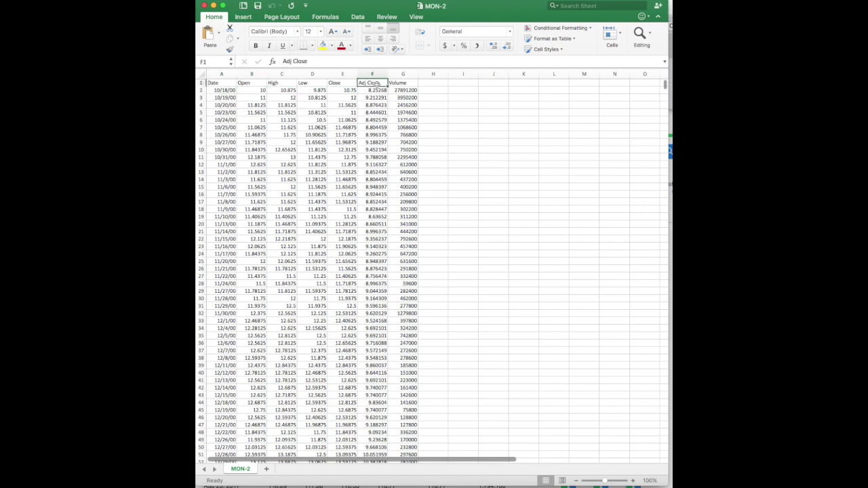
{"action": "left_click", "coordinate": [404, 83]}
{"action": "left_click", "coordinate": [263, 97]}
{"action": "left_click_drag", "start_coordinate": [200, 82], "coordinate": [202, 115]}
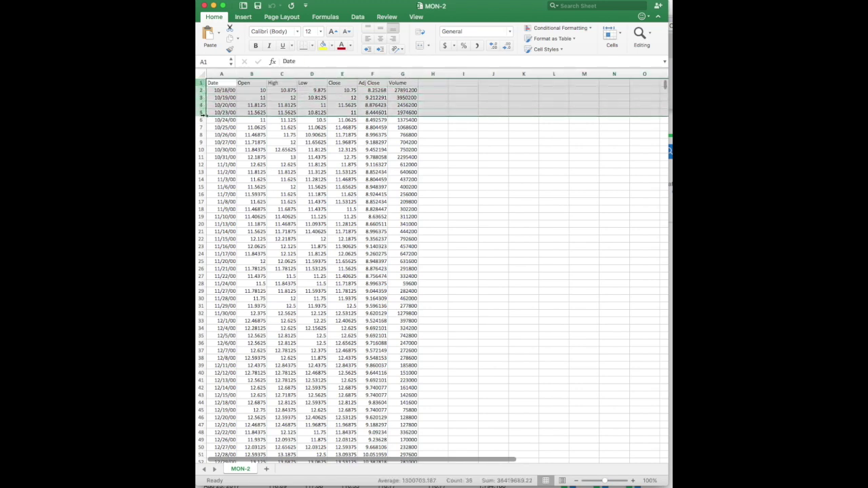
Insert five blank rows above the data and title cell A3 MONSANTO.
{"action": "right_click", "coordinate": [202, 115]}
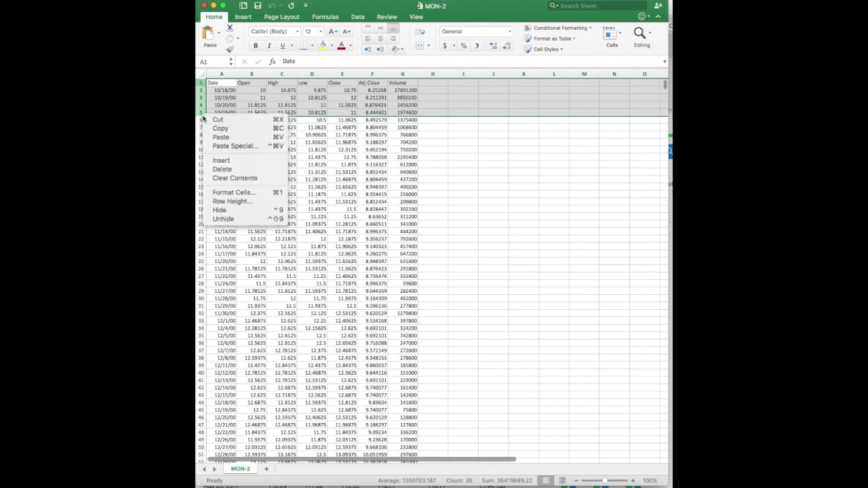
{"action": "left_click", "coordinate": [222, 160]}
{"action": "left_click", "coordinate": [227, 97]}
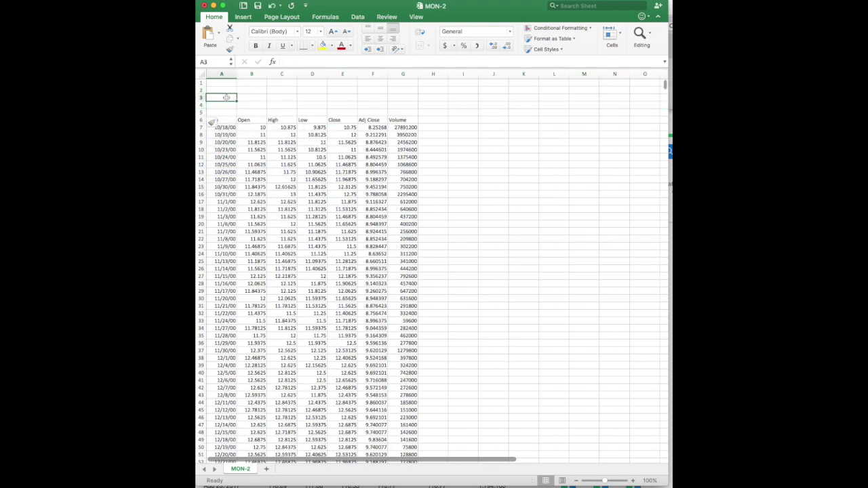
{"action": "type", "text": "MONST"}
{"action": "key", "text": "BackSpace"}
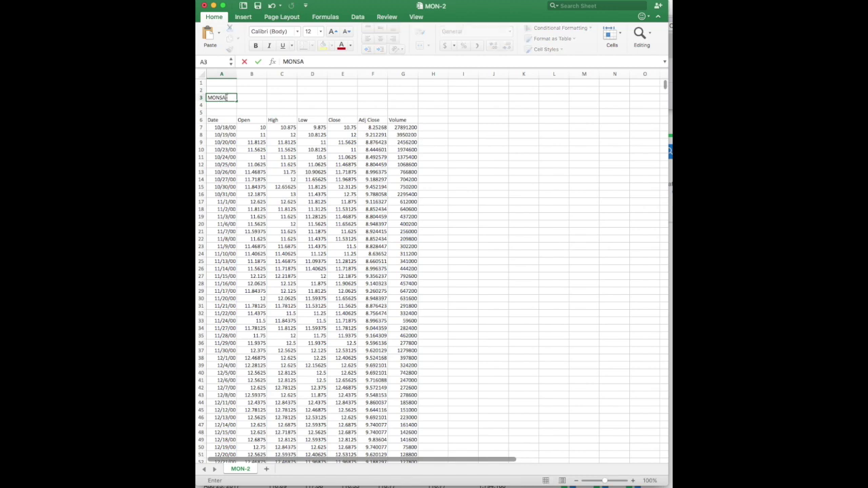
{"action": "key", "text": "Return"}
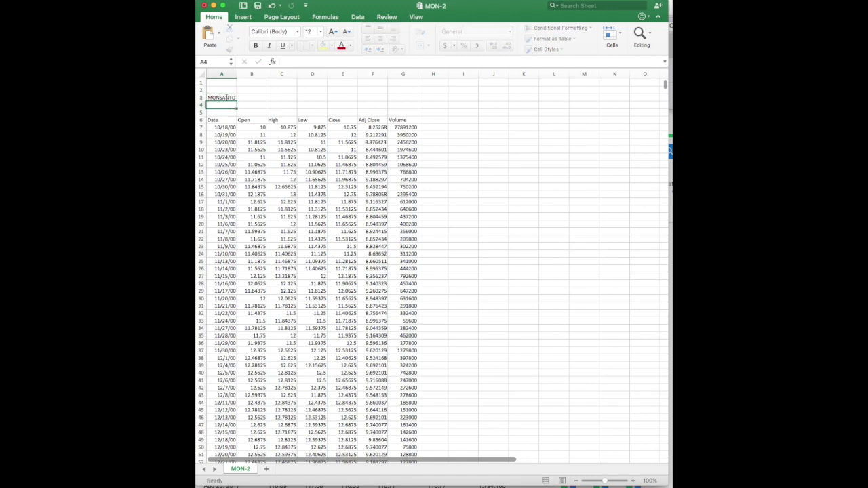
Enter 'Daily' in H5 and 'Return' in H6, then select both heading cells.
{"action": "key", "text": "Right"}
{"action": "key", "text": "Right"}
{"action": "key", "text": "Right"}
{"action": "key", "text": "Right"}
{"action": "key", "text": "Right"}
{"action": "key", "text": "Right"}
{"action": "key", "text": "Right"}
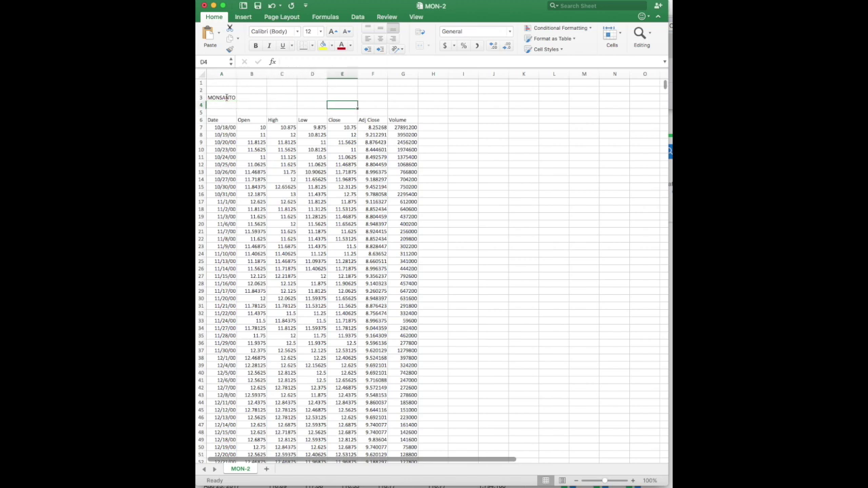
{"action": "key", "text": "Down"}
{"action": "type", "text": "Dairy"}
{"action": "key", "text": "BackSpace"}
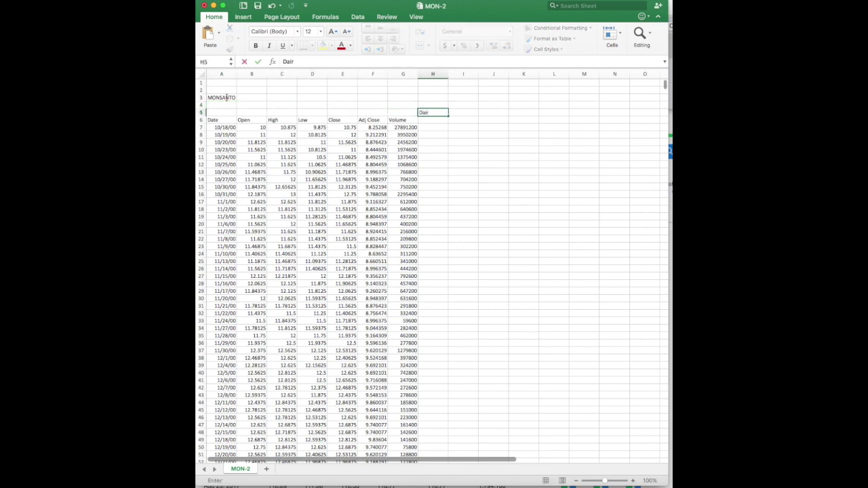
{"action": "key", "text": "Return"}
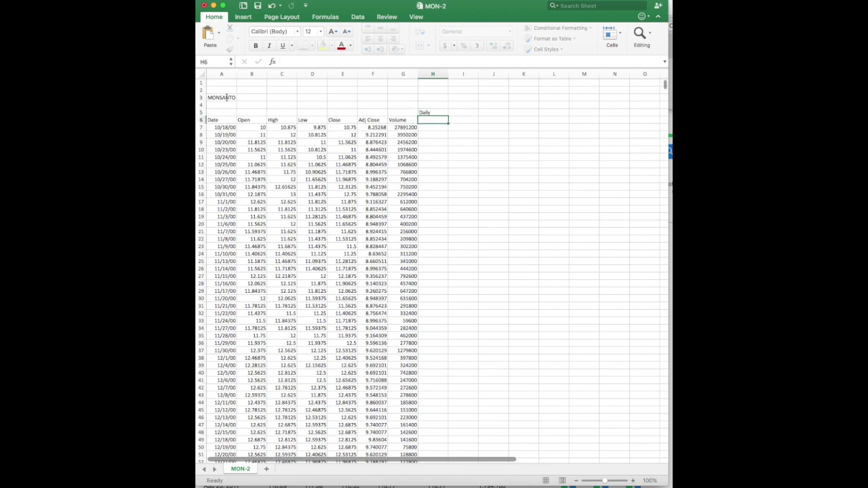
{"action": "type", "text": "Return"}
{"action": "key", "text": "Return"}
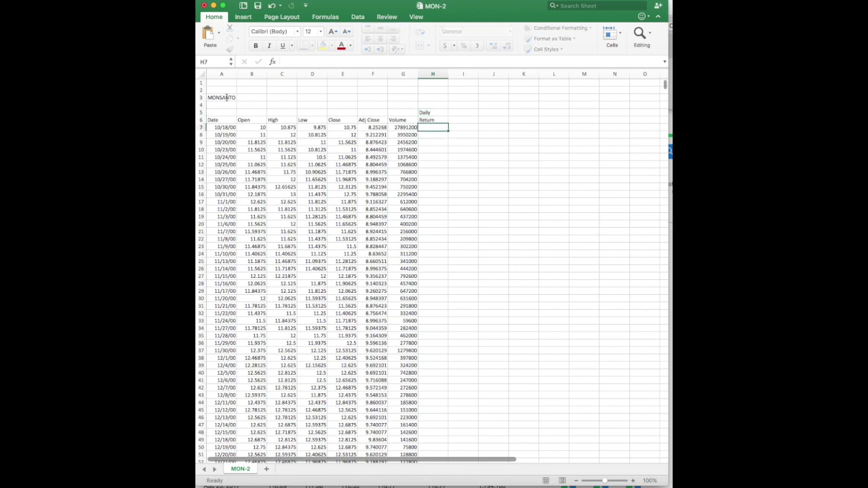
{"action": "key", "text": "Up"}
{"action": "key", "text": "Up"}
{"action": "key", "text": "shift+Down"}
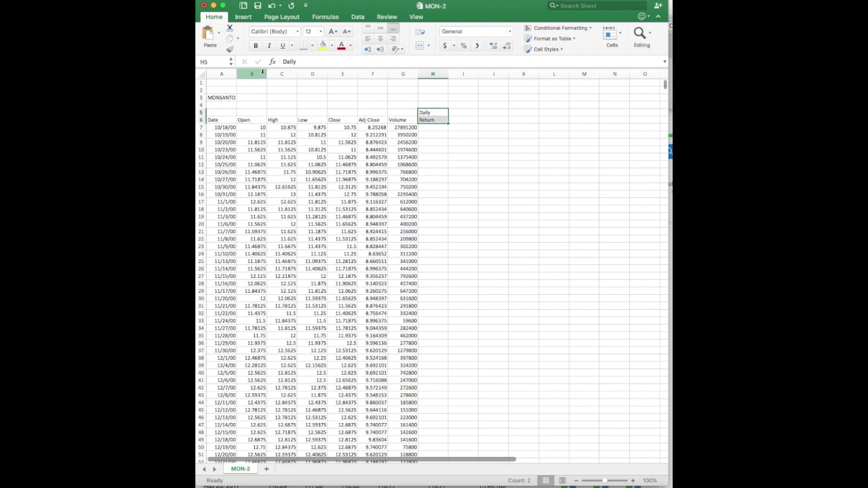
Right-align the Daily Return heading and enter =F8/F7-1 in H7.
{"action": "left_click", "coordinate": [395, 38]}
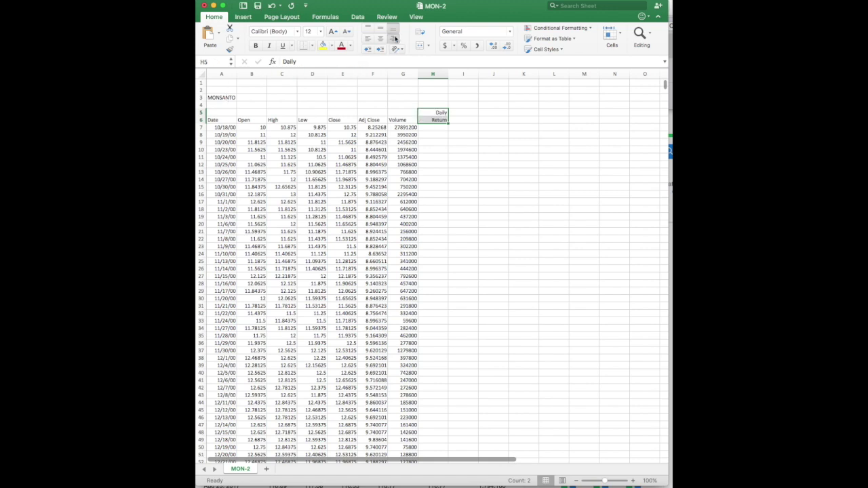
{"action": "left_click", "coordinate": [440, 126]}
{"action": "type", "text": "="}
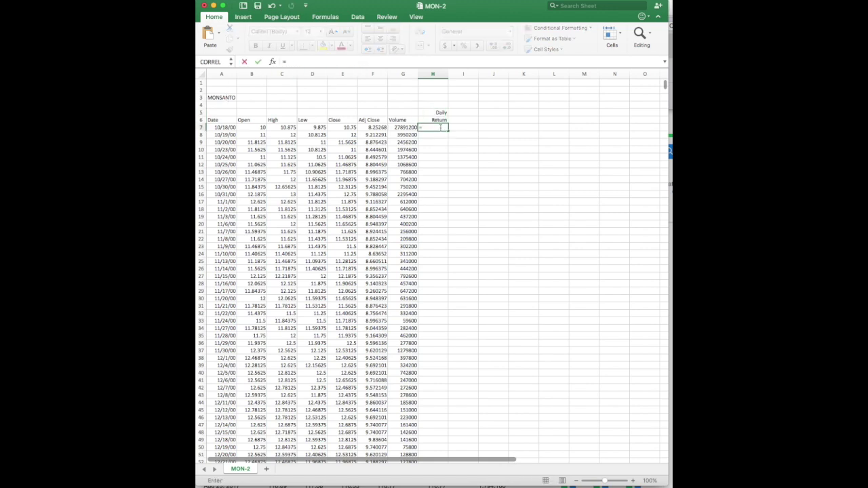
{"action": "key", "text": "Left"}
{"action": "key", "text": "Left"}
{"action": "key", "text": "Down"}
{"action": "type", "text": "/"}
{"action": "key", "text": "Left"}
{"action": "key", "text": "Left"}
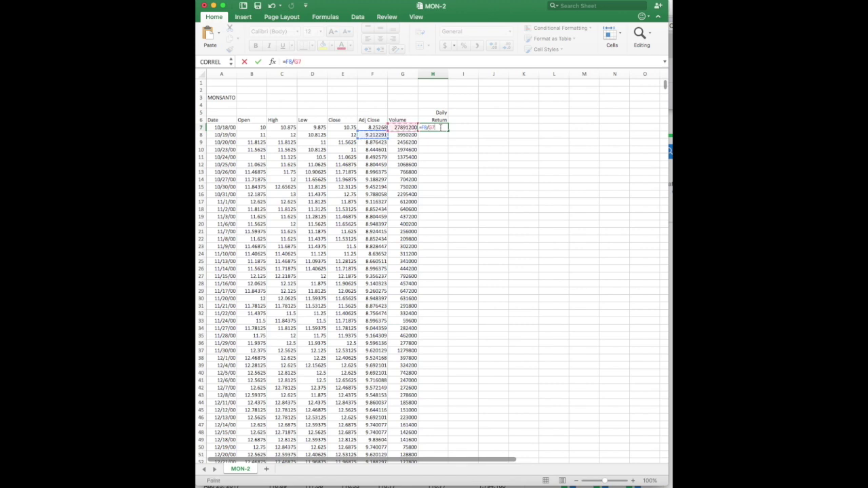
{"action": "type", "text": "-"}
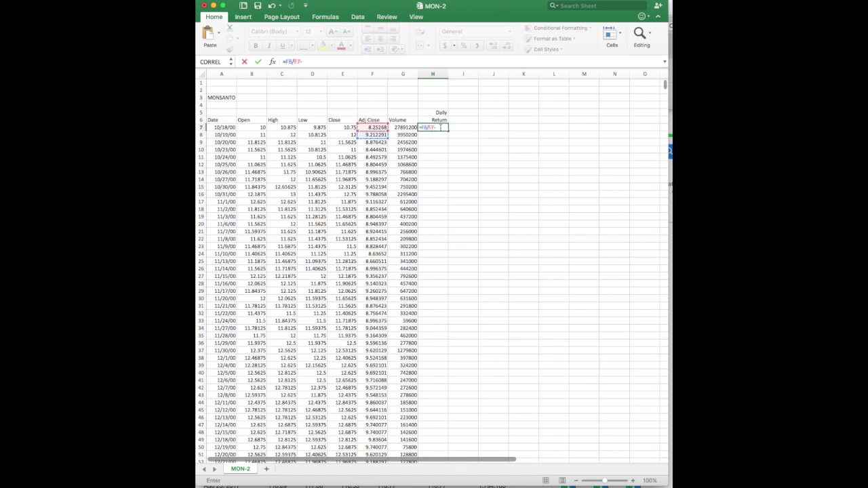
{"action": "type", "text": "1"}
{"action": "key", "text": "Return"}
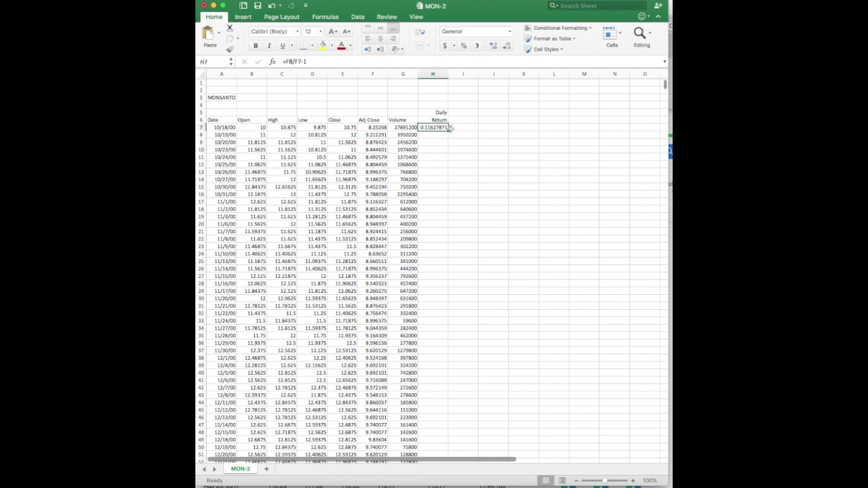
Fill the return formula down to row 4251, clear the invalid -1 there, and return to the top.
{"action": "double_click", "coordinate": [447, 128]}
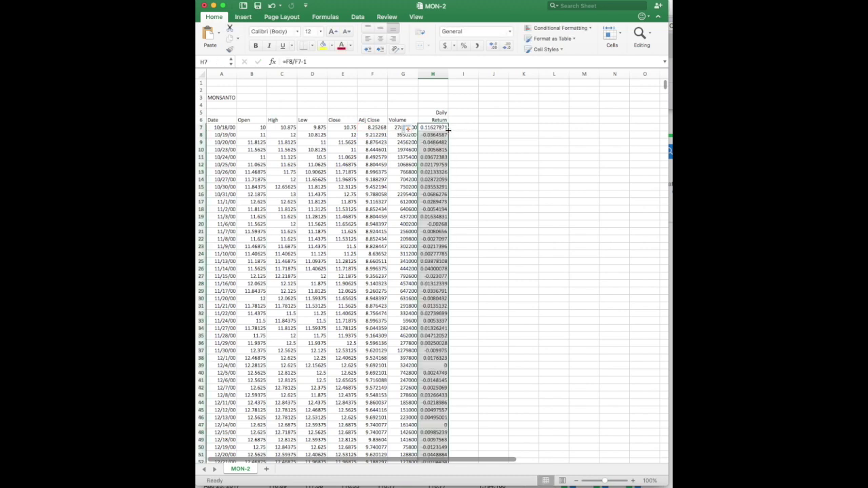
{"action": "left_click", "coordinate": [432, 162]}
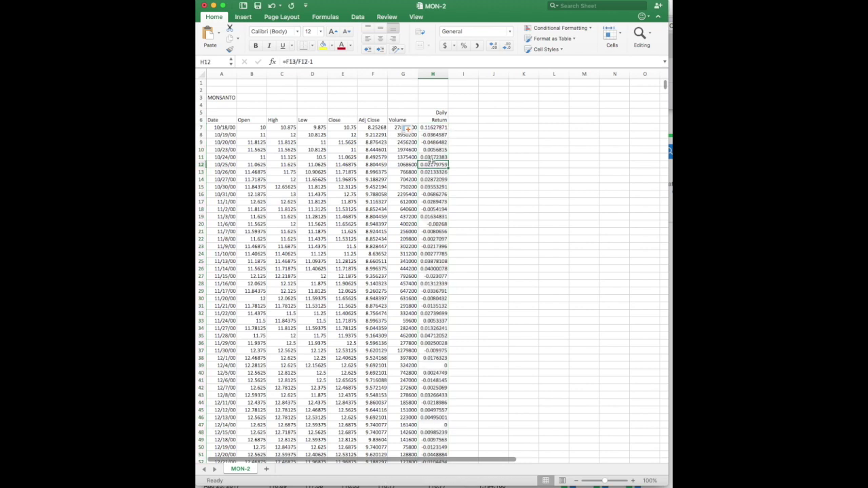
{"action": "key", "text": "super+Down"}
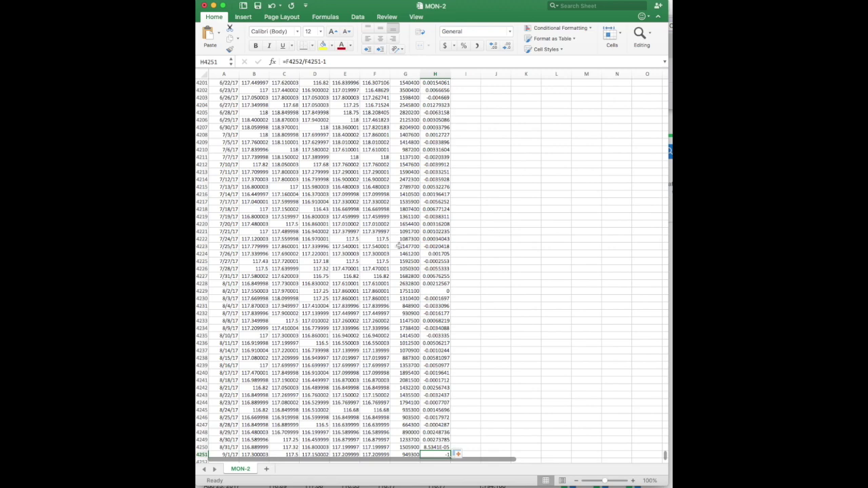
{"action": "scroll", "coordinate": [398, 247], "scroll_direction": "down", "scroll_amount": 5}
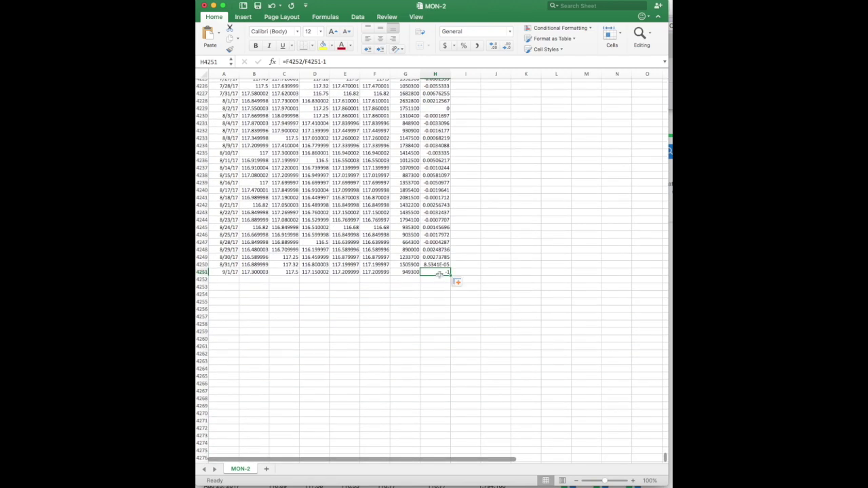
{"action": "left_click", "coordinate": [359, 59]}
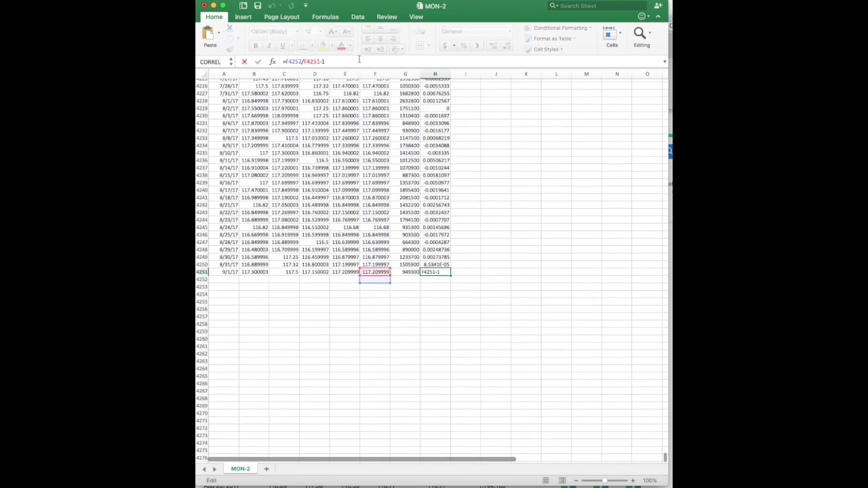
{"action": "key", "text": "ctrl+Return"}
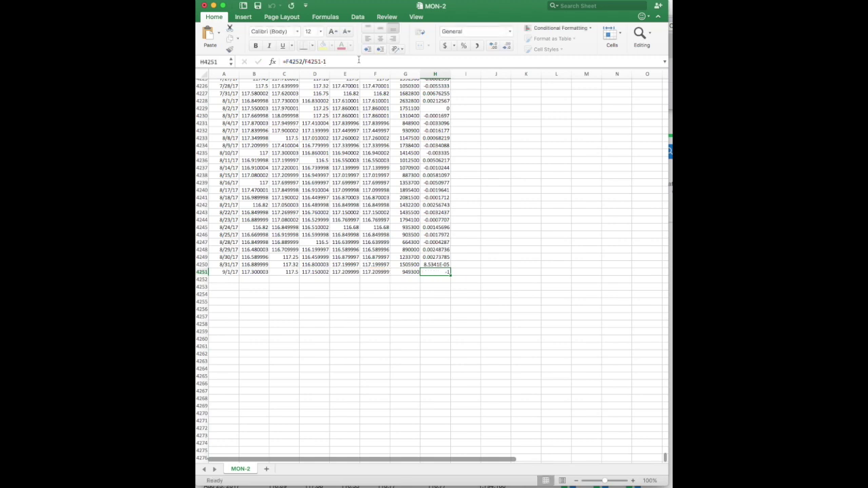
{"action": "key", "text": "Delete"}
{"action": "key", "text": "Up"}
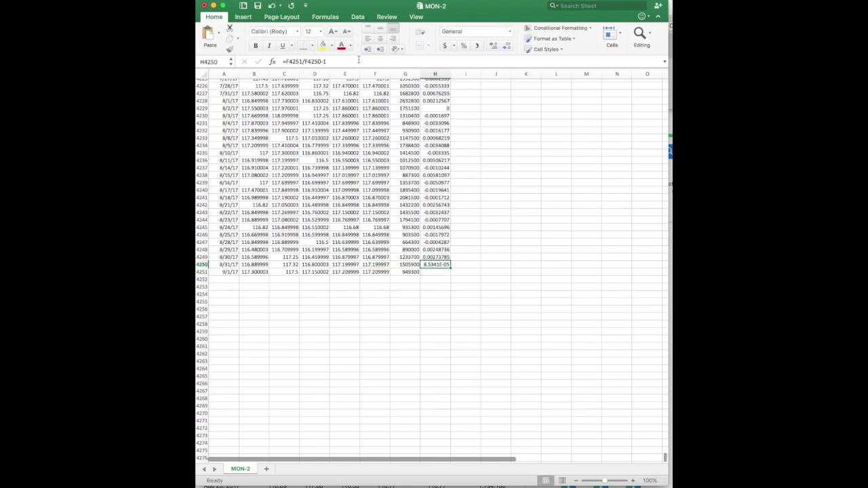
{"action": "key", "text": "ctrl+Up"}
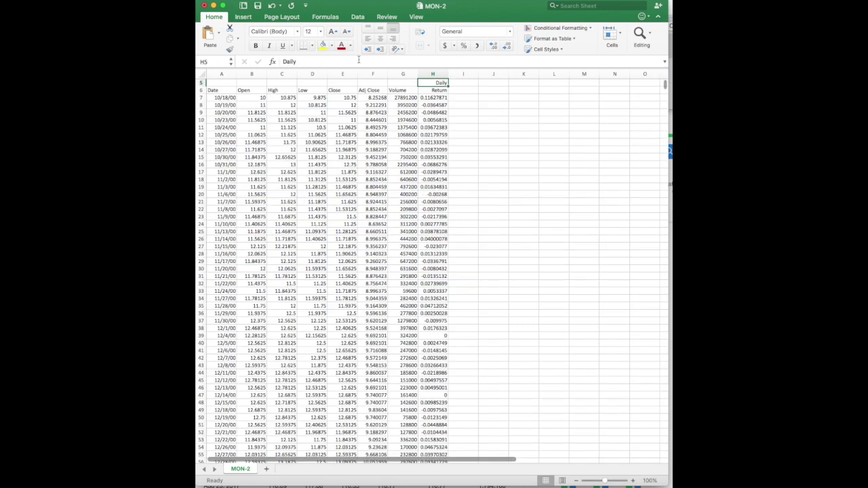
{"action": "key", "text": "ctrl+Up"}
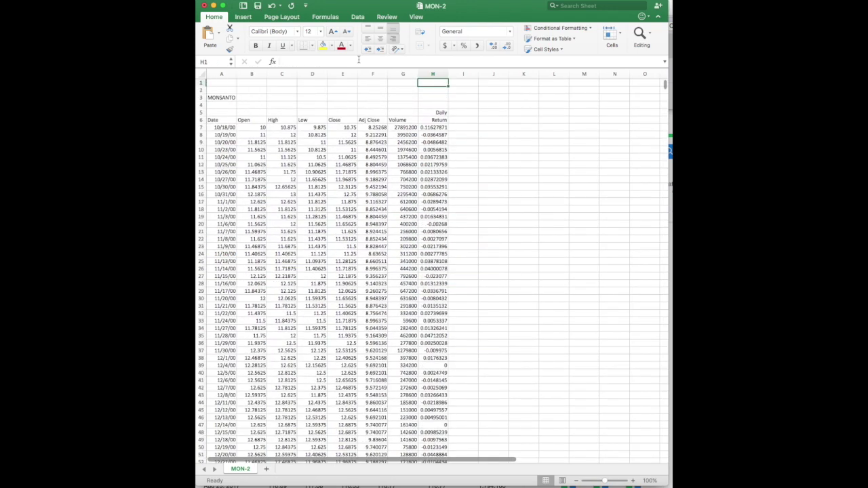
{"action": "key", "text": "Down"}
{"action": "key", "text": "Down"}
{"action": "key", "text": "Down"}
{"action": "key", "text": "Down"}
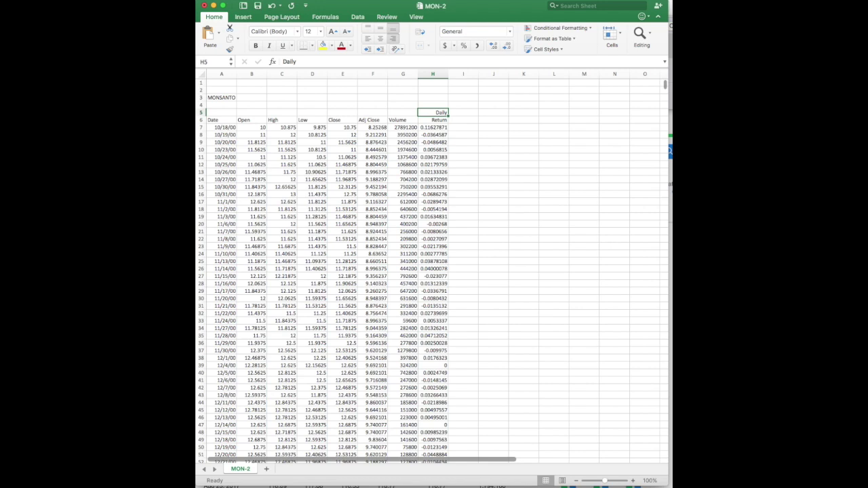
Drop the geometric mean equation image onto the sheet, position it near the top, then delete it.
{"action": "left_click_drag", "start_coordinate": [672, 309], "coordinate": [555, 114]}
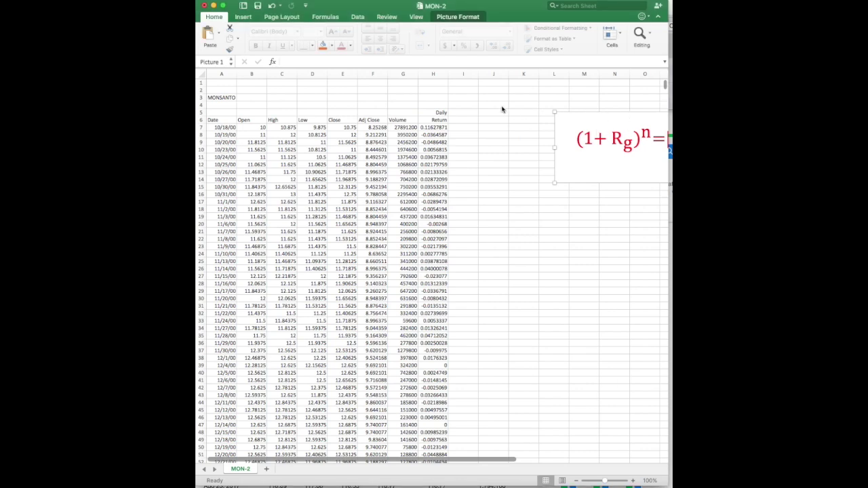
{"action": "left_click_drag", "start_coordinate": [593, 112], "coordinate": [341, 115]}
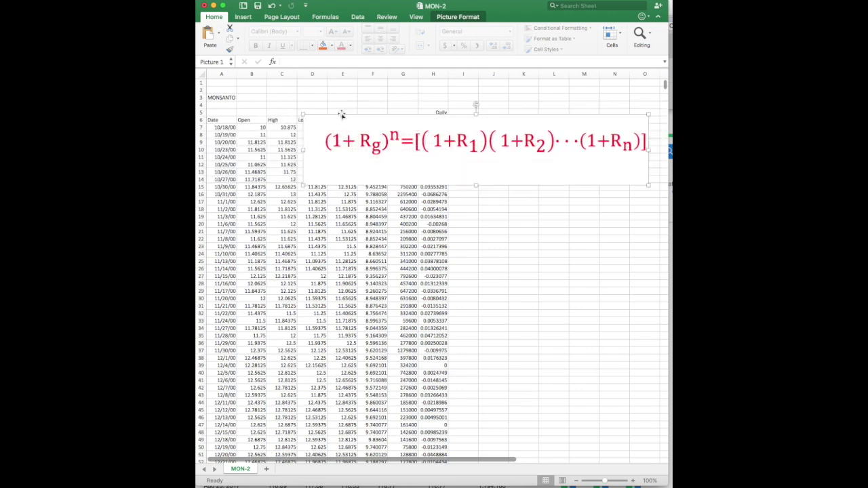
{"action": "left_click_drag", "start_coordinate": [403, 120], "coordinate": [374, 116]}
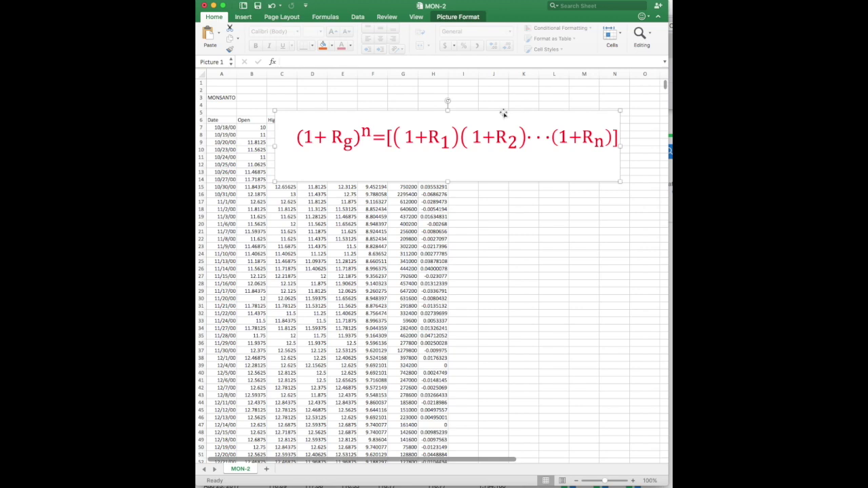
{"action": "key", "text": "Delete"}
Enter =1+H7 in I7, fixing a circular-reference mistake, and fill it down column I.
{"action": "left_click", "coordinate": [477, 128]}
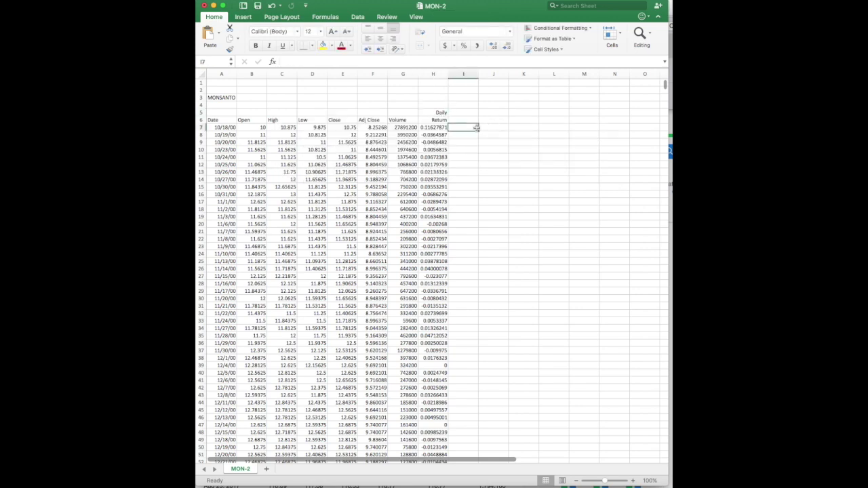
{"action": "type", "text": "="}
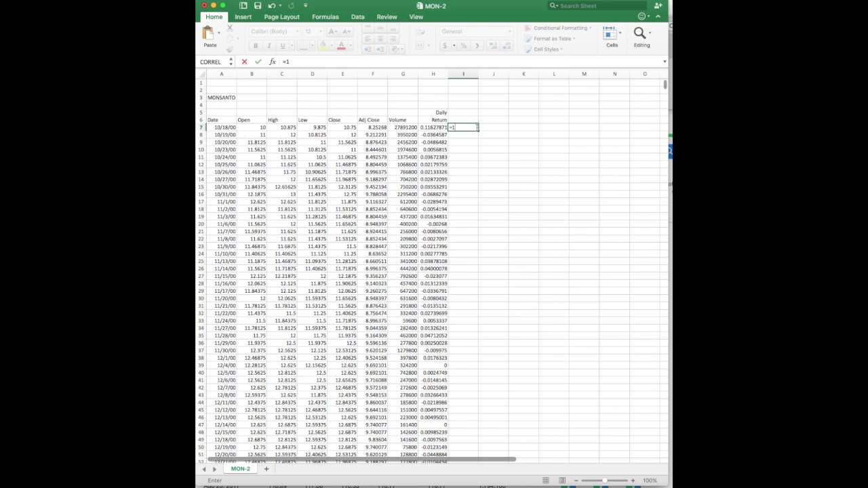
{"action": "type", "text": "1+H7:I7"}
{"action": "key", "text": "Return"}
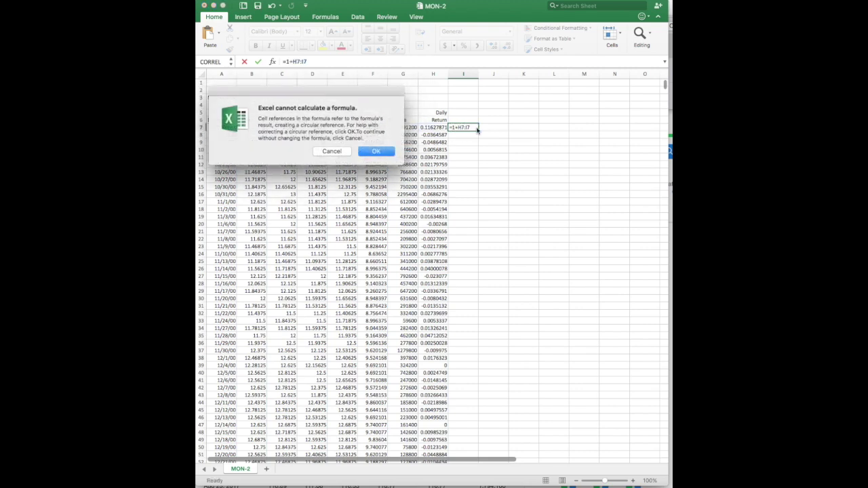
{"action": "key", "text": "Return"}
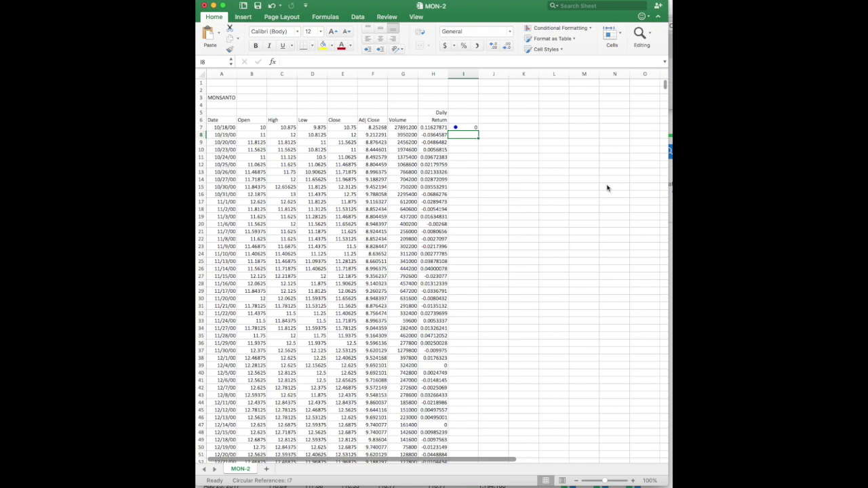
{"action": "key", "text": "Up"}
{"action": "type", "text": "="}
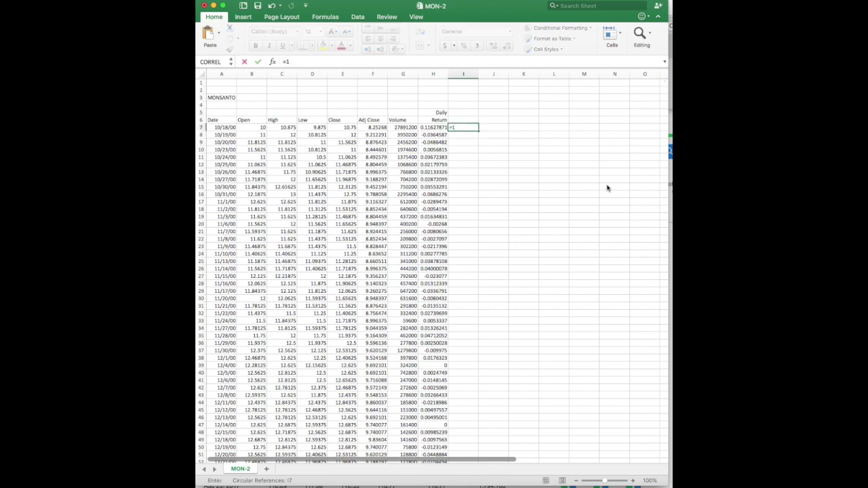
{"action": "type", "text": "1+"}
{"action": "key", "text": "Left"}
{"action": "key", "text": "ctrl+Return"}
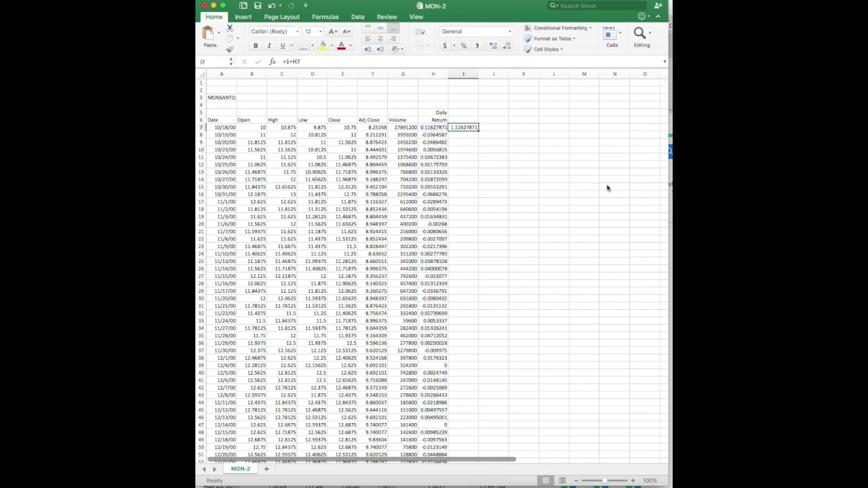
{"action": "double_click", "coordinate": [478, 134]}
{"action": "left_click", "coordinate": [461, 114]}
{"action": "left_click", "coordinate": [459, 92]}
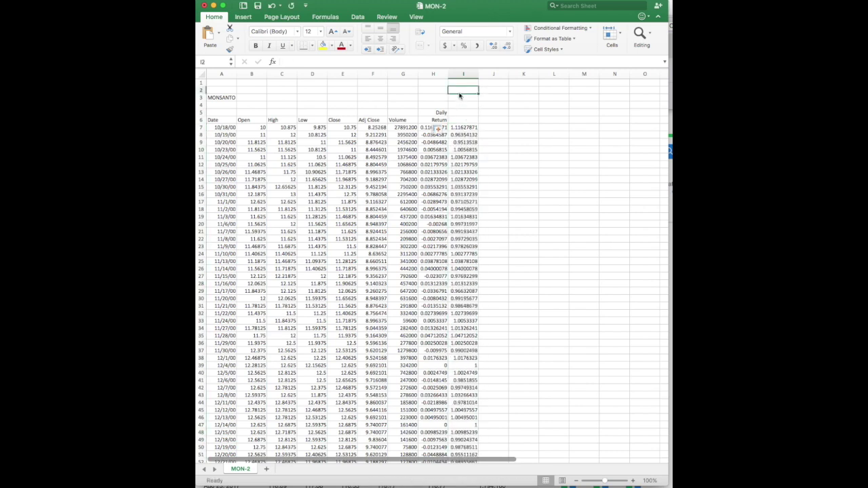
Make a first attempt at a GEOMEAN formula in I2 starting from cell I7.
{"action": "type", "text": "=geome"}
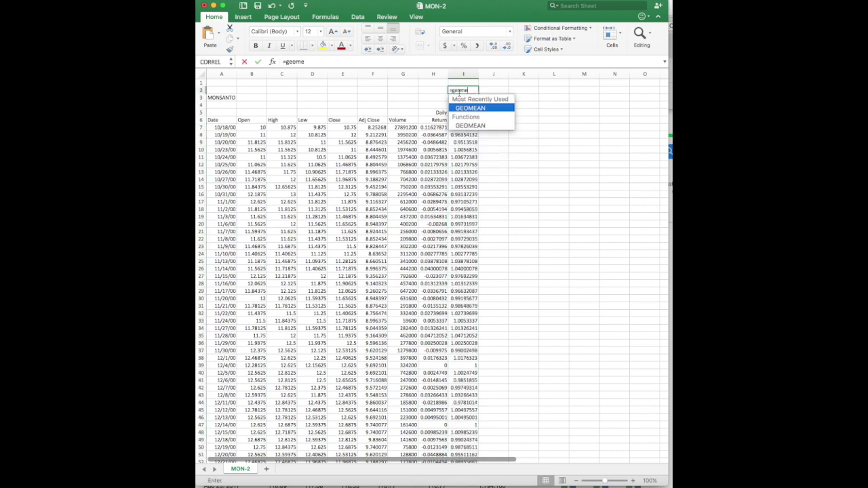
{"action": "type", "text": "an"}
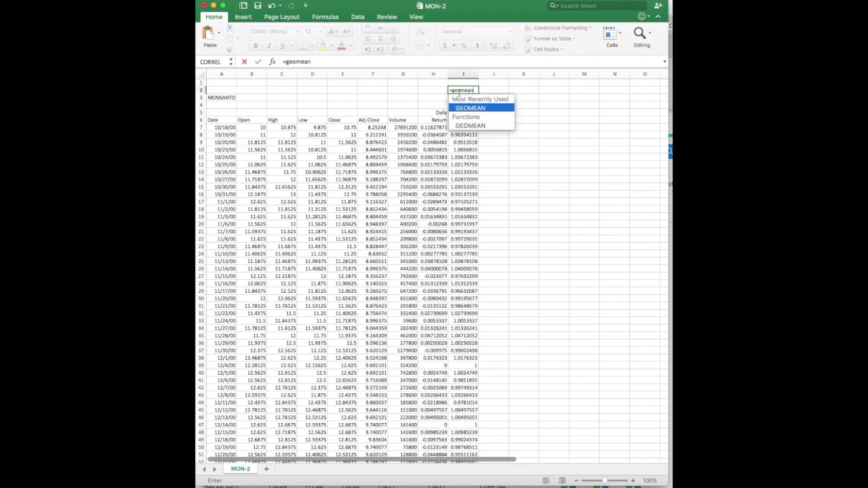
{"action": "type", "text": "("}
{"action": "left_click", "coordinate": [461, 121]}
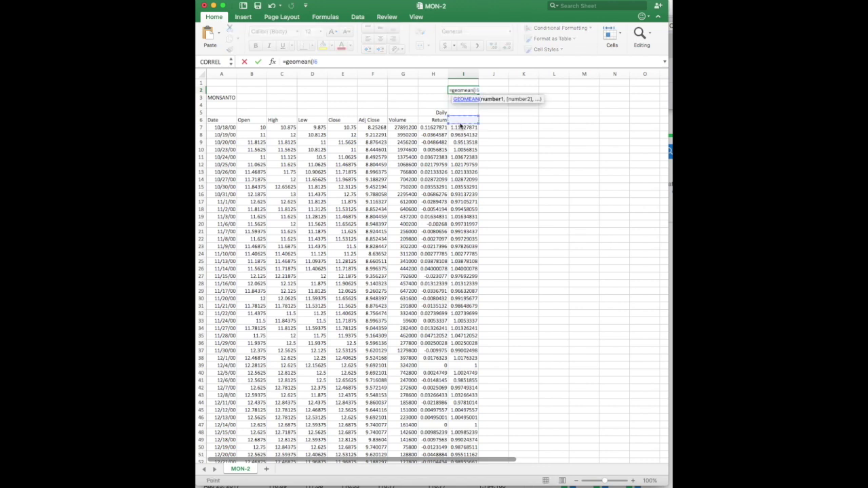
{"action": "left_click", "coordinate": [461, 127]}
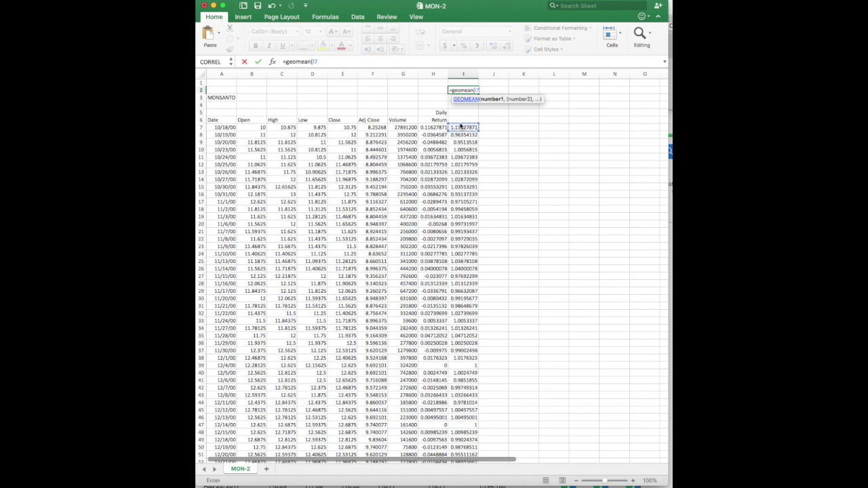
{"action": "key", "text": "ctrl+Right"}
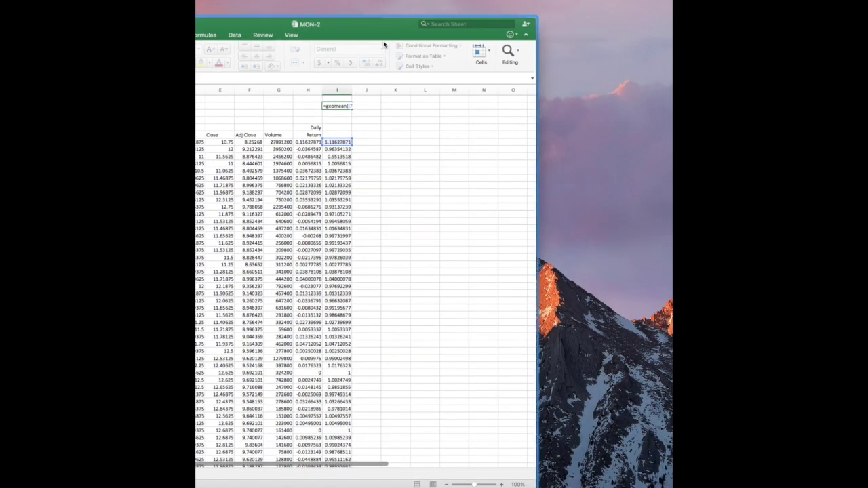
{"action": "key", "text": "ctrl+Left"}
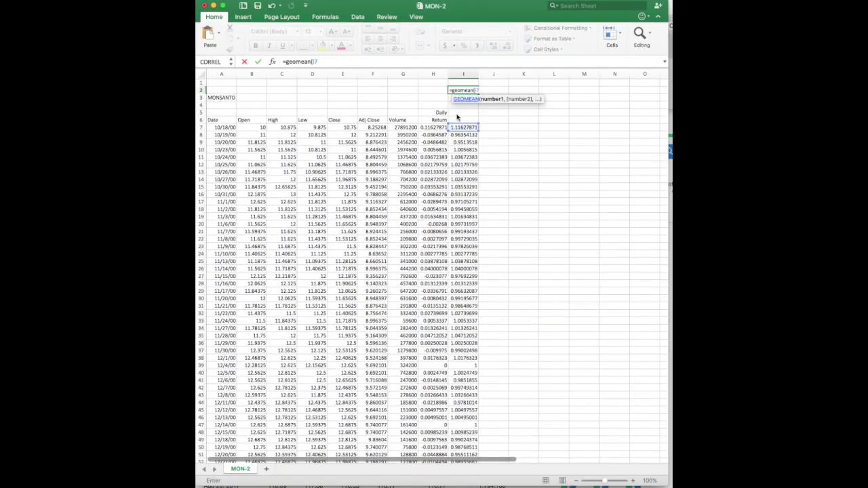
{"action": "scroll", "coordinate": [468, 196], "scroll_direction": "down", "scroll_amount": 20}
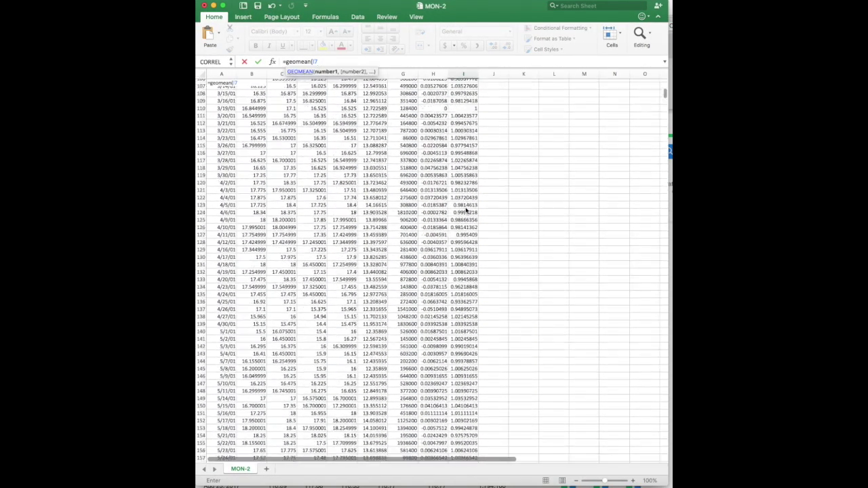
{"action": "scroll", "coordinate": [467, 212], "scroll_direction": "up", "scroll_amount": 20}
{"action": "key", "text": "Return"}
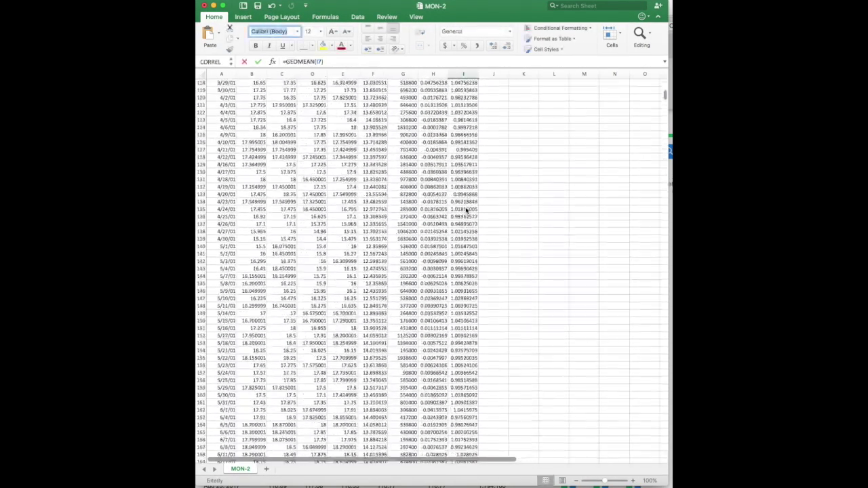
{"action": "scroll", "coordinate": [466, 211], "scroll_direction": "down", "scroll_amount": 20}
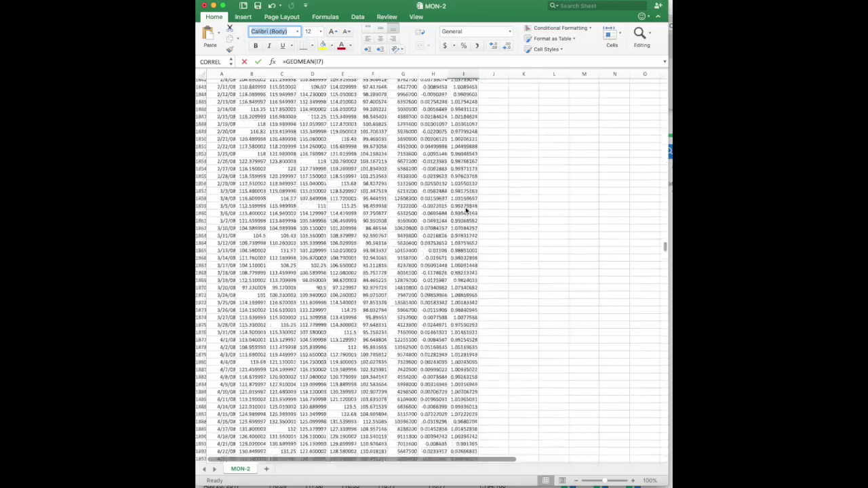
{"action": "scroll", "coordinate": [467, 211], "scroll_direction": "down", "scroll_amount": 20}
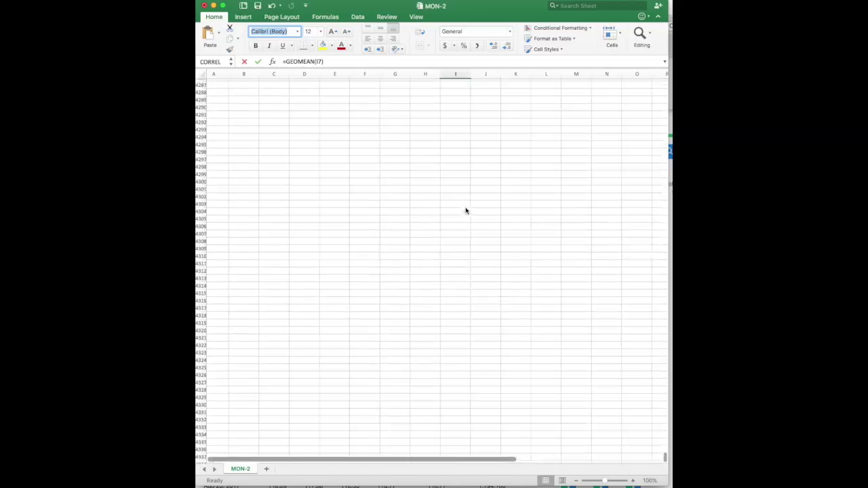
{"action": "scroll", "coordinate": [467, 211], "scroll_direction": "up", "scroll_amount": 15}
{"action": "scroll", "coordinate": [466, 211], "scroll_direction": "up", "scroll_amount": 1}
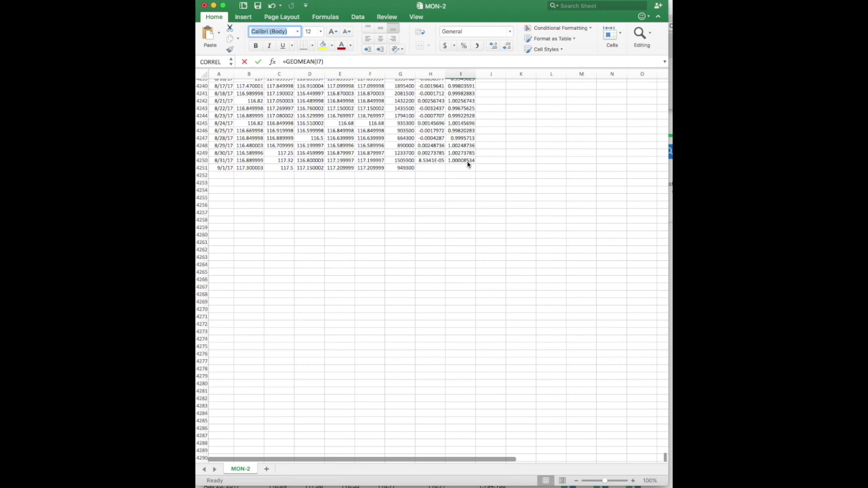
{"action": "left_click", "coordinate": [467, 160], "text": "shift"}
{"action": "type", "text": ")"}
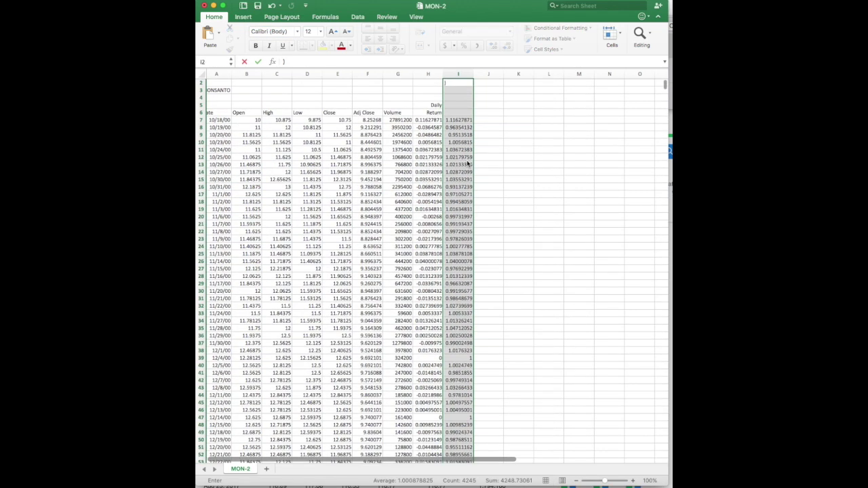
{"action": "key", "text": "Up"}
Retype =GEOMEAN(I7:I4250) in I2, which returns #NUM!
{"action": "type", "text": "="}
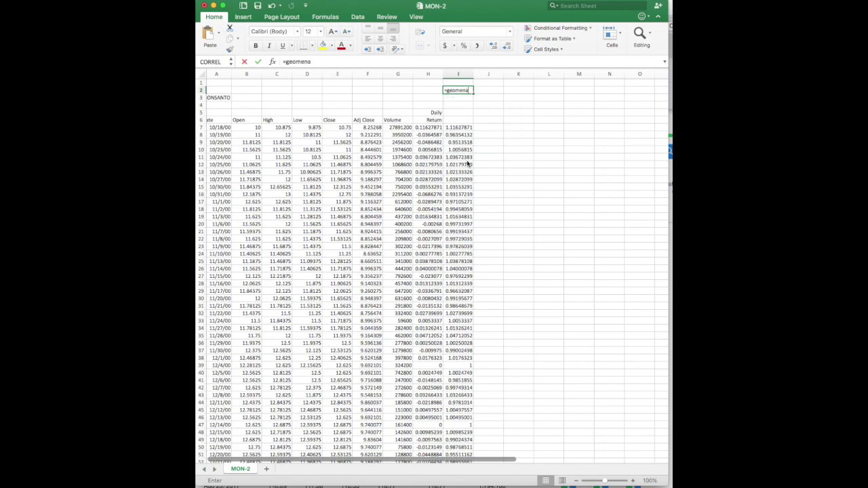
{"action": "type", "text": "geomena"}
{"action": "key", "text": "BackSpace"}
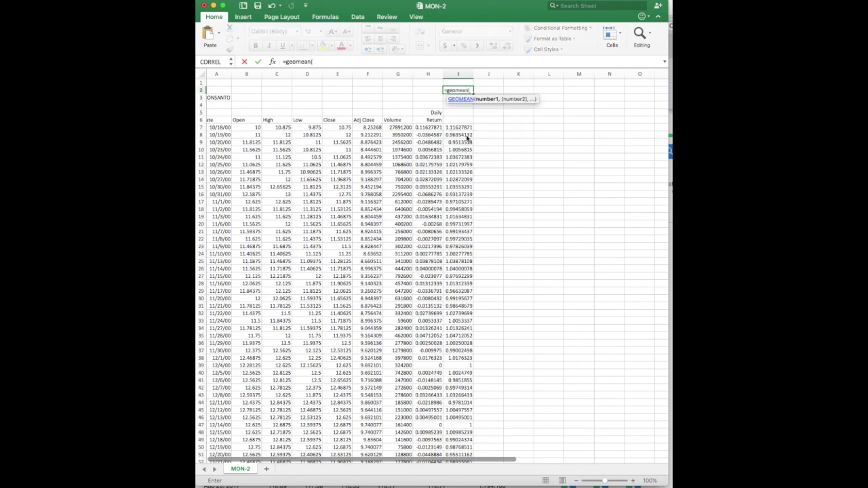
{"action": "scroll", "coordinate": [455, 131], "scroll_direction": "down", "scroll_amount": 20}
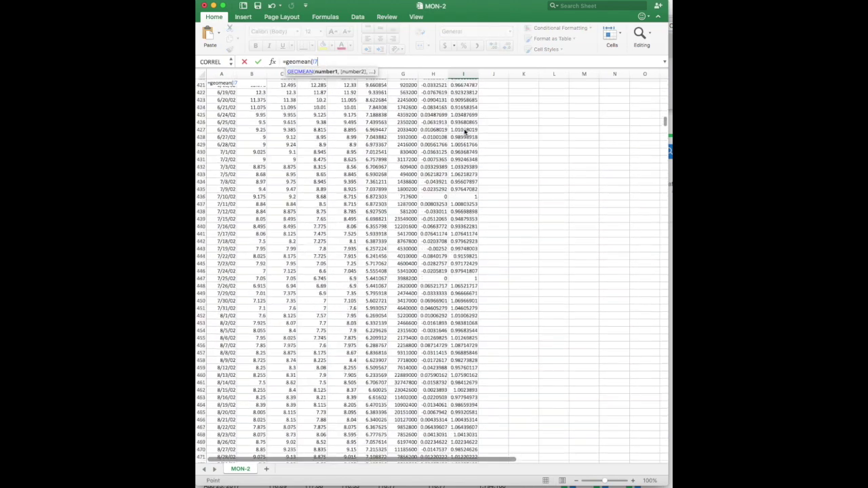
{"action": "scroll", "coordinate": [464, 132], "scroll_direction": "down", "scroll_amount": 20}
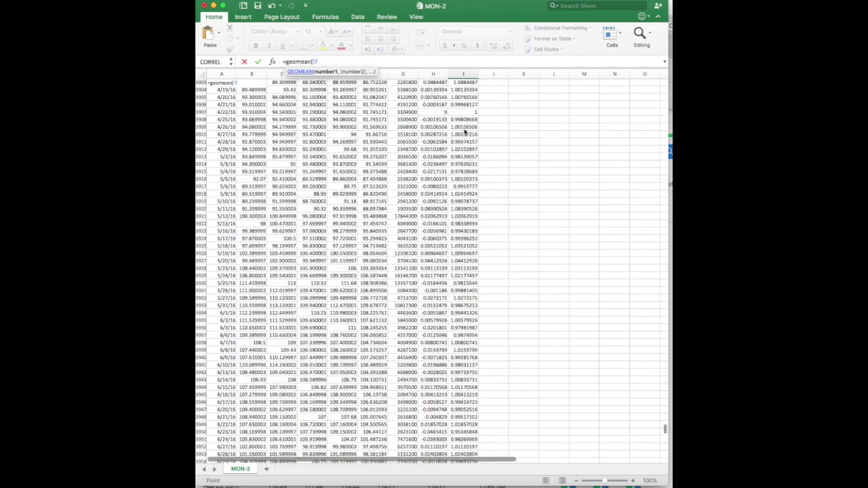
{"action": "scroll", "coordinate": [464, 132], "scroll_direction": "up", "scroll_amount": 5}
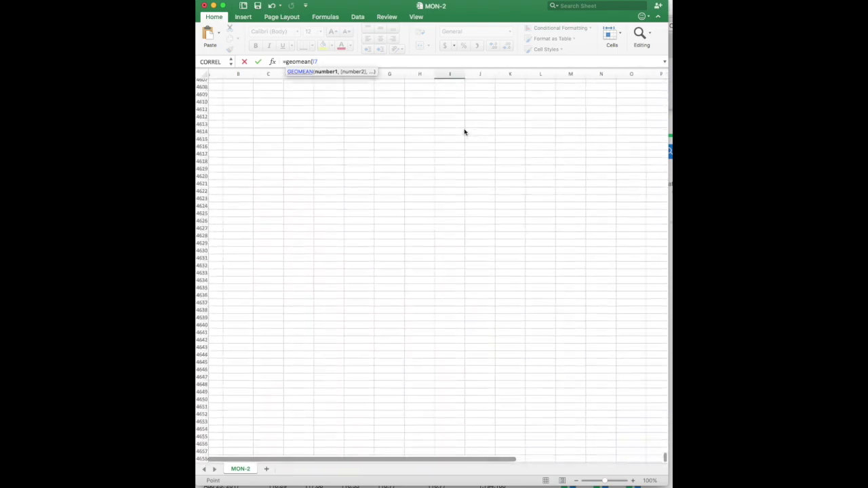
{"action": "scroll", "coordinate": [464, 132], "scroll_direction": "up", "scroll_amount": 20}
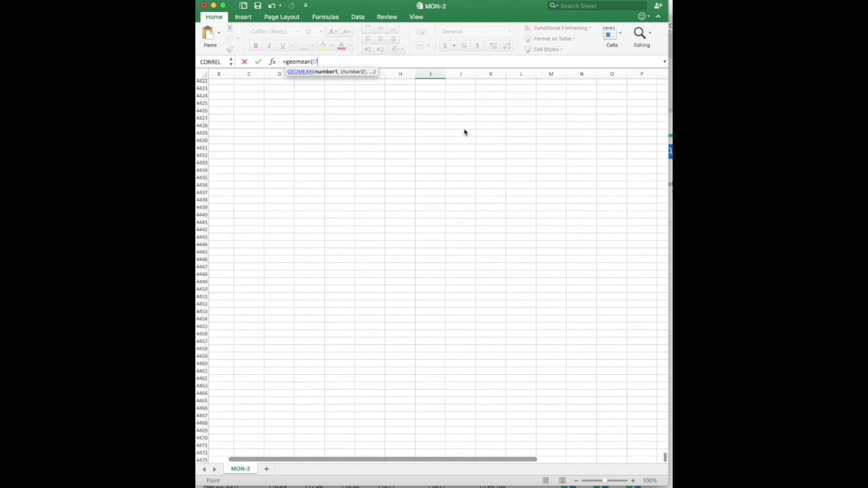
{"action": "scroll", "coordinate": [465, 132], "scroll_direction": "up", "scroll_amount": 10}
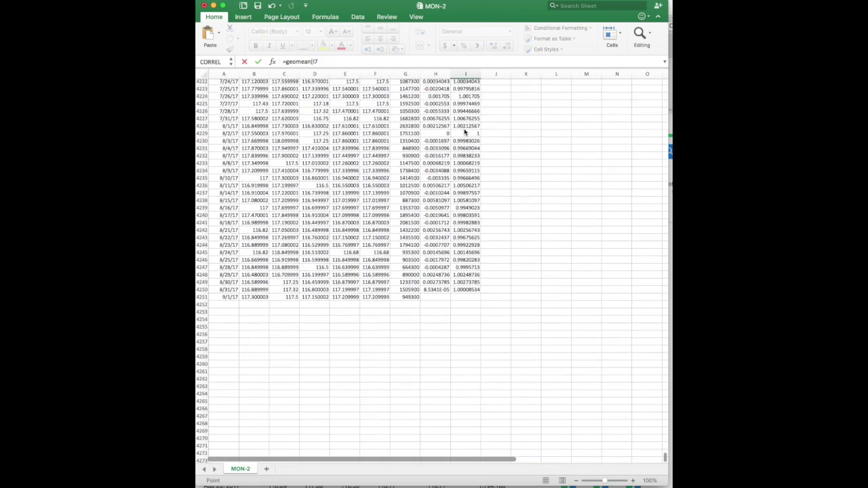
{"action": "left_click", "coordinate": [472, 291], "text": "shift"}
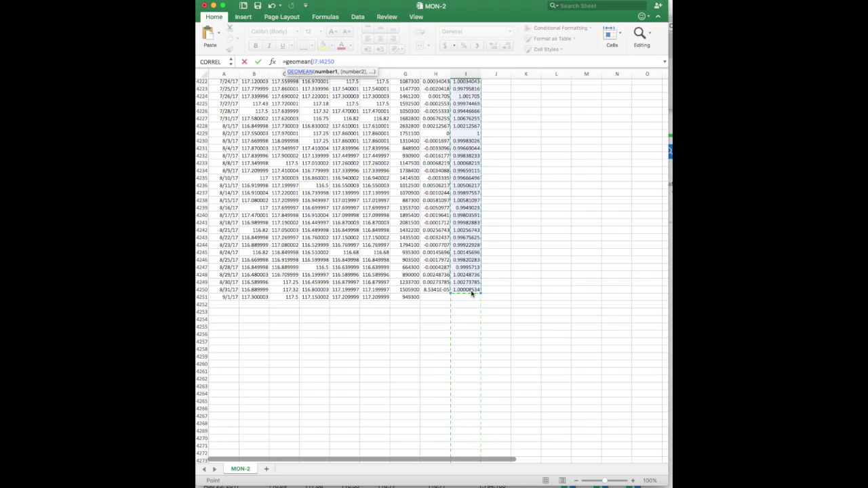
{"action": "type", "text": ")"}
{"action": "key", "text": "Return"}
{"action": "key", "text": "Up"}
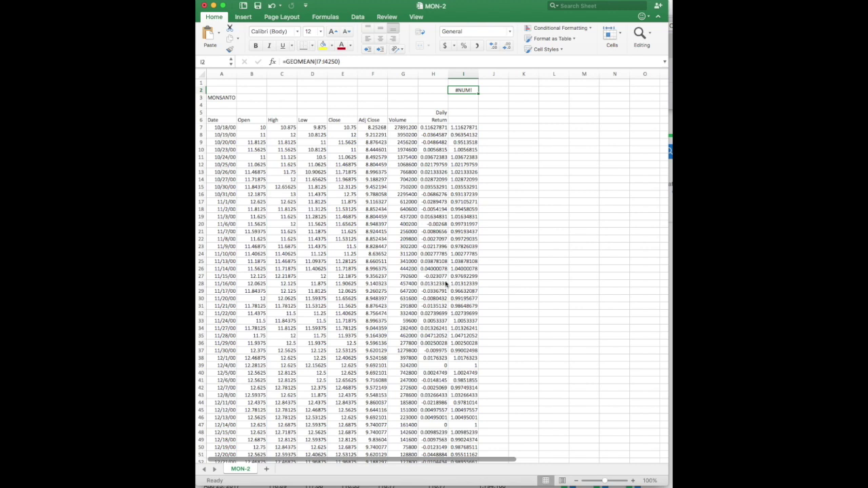
Inspect the #NUM! GEOMEAN formula in I2 and the =1+H7 formula in I7.
{"action": "left_click", "coordinate": [467, 77]}
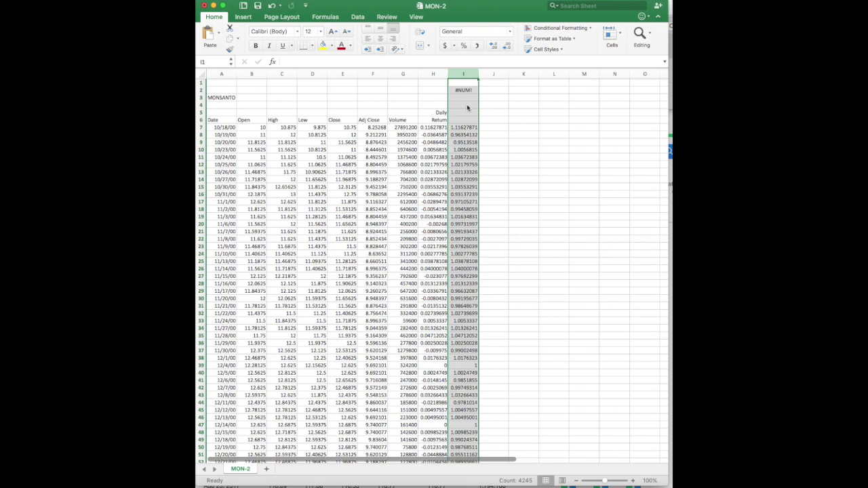
{"action": "left_click", "coordinate": [467, 87]}
{"action": "left_click", "coordinate": [467, 93]}
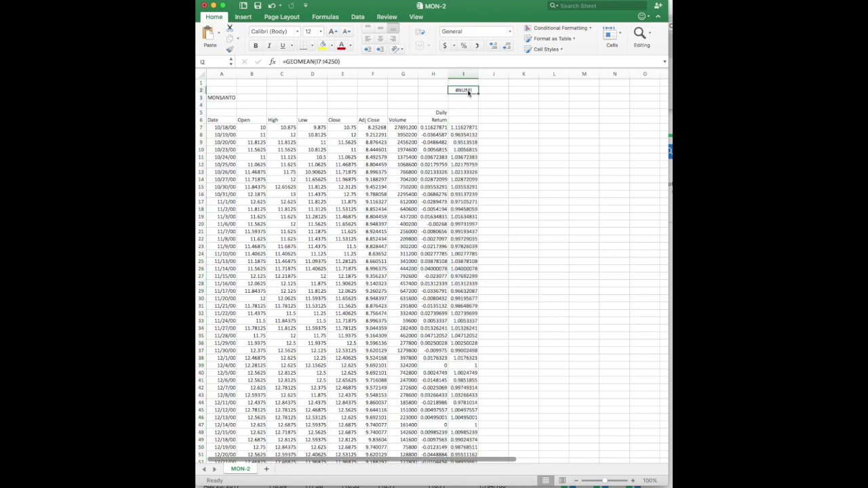
{"action": "left_click", "coordinate": [466, 131]}
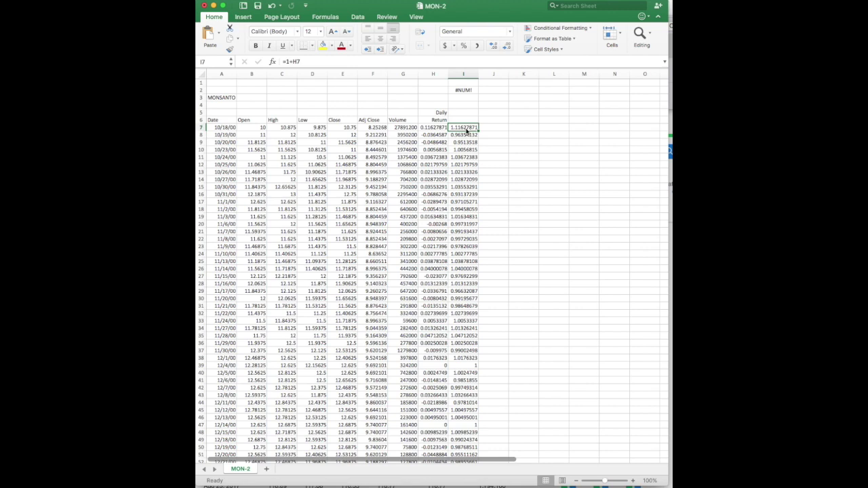
{"action": "left_click", "coordinate": [460, 93]}
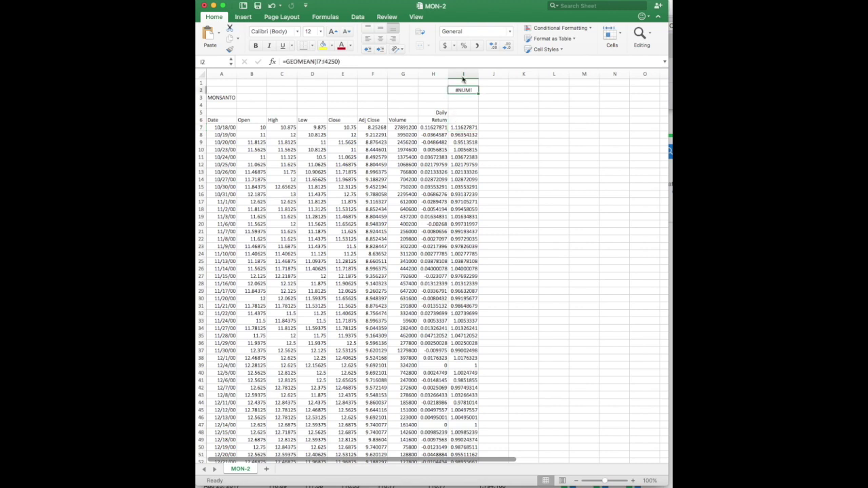
Delete column I and place the geometric-return equation image back on the sheet.
{"action": "left_click", "coordinate": [463, 74]}
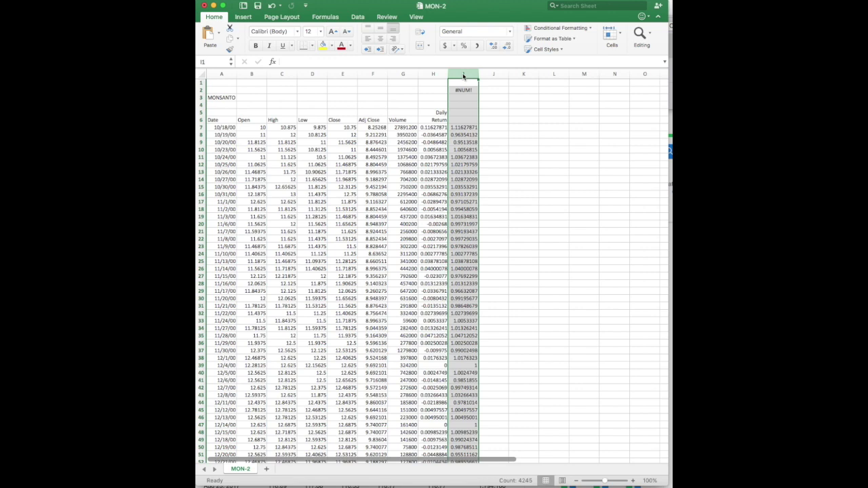
{"action": "right_click", "coordinate": [463, 76]}
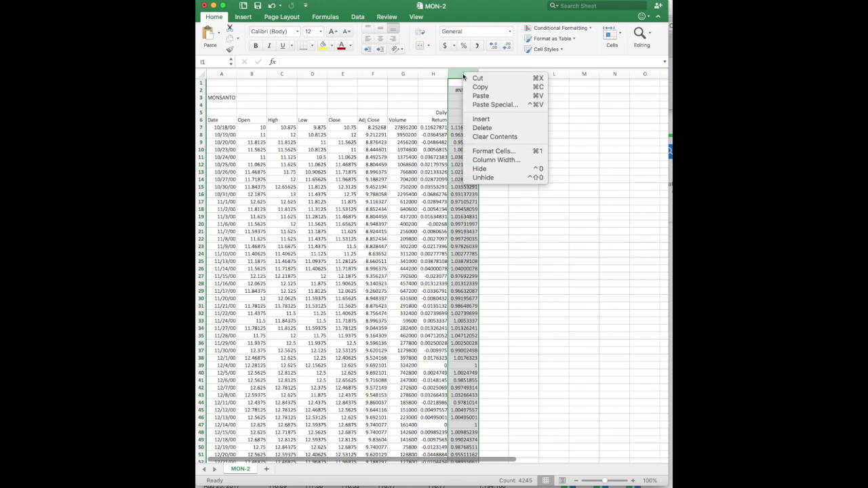
{"action": "left_click", "coordinate": [496, 128]}
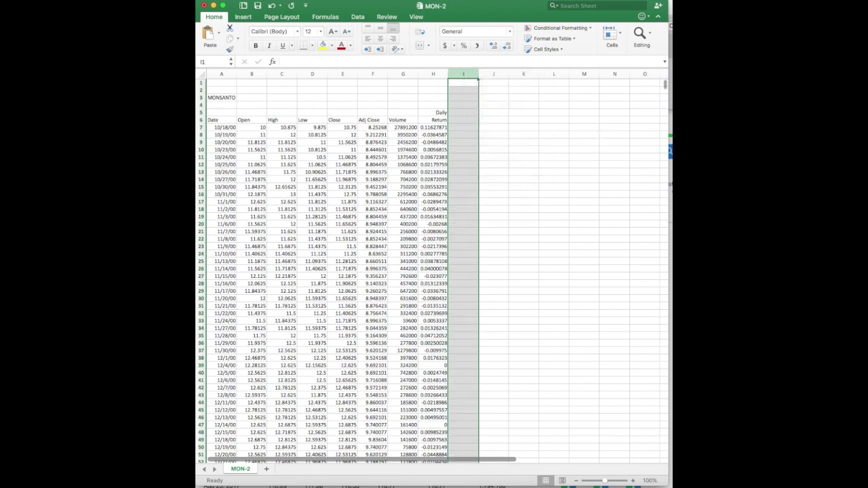
{"action": "left_click_drag", "start_coordinate": [600, 254], "coordinate": [369, 163]}
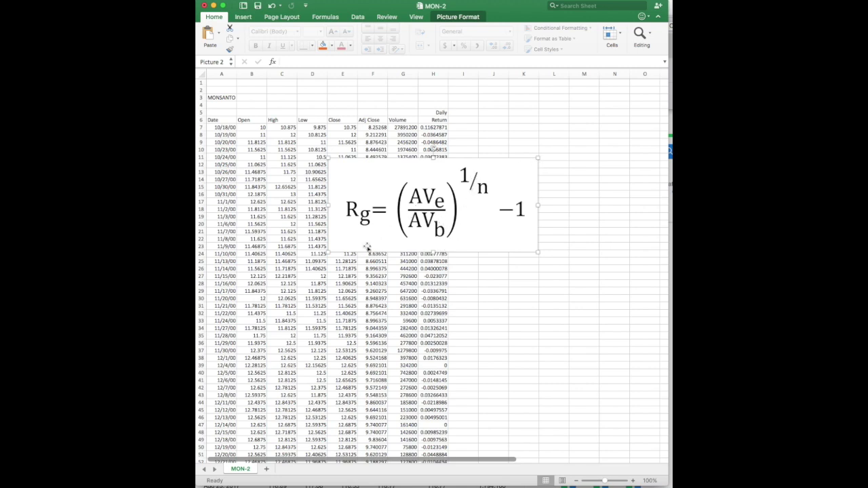
Shrink the equation picture and place it beside the data, clear of the Daily Return column.
{"action": "left_click_drag", "start_coordinate": [328, 253], "coordinate": [406, 216]}
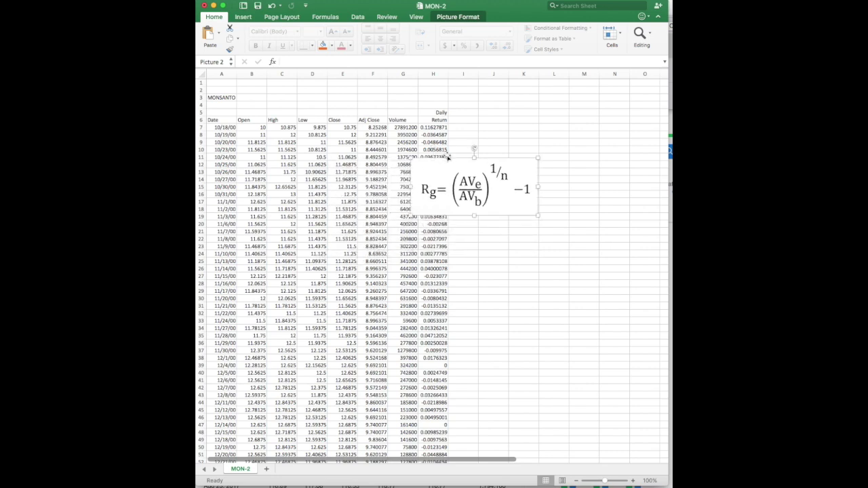
{"action": "left_click_drag", "start_coordinate": [449, 158], "coordinate": [549, 91]}
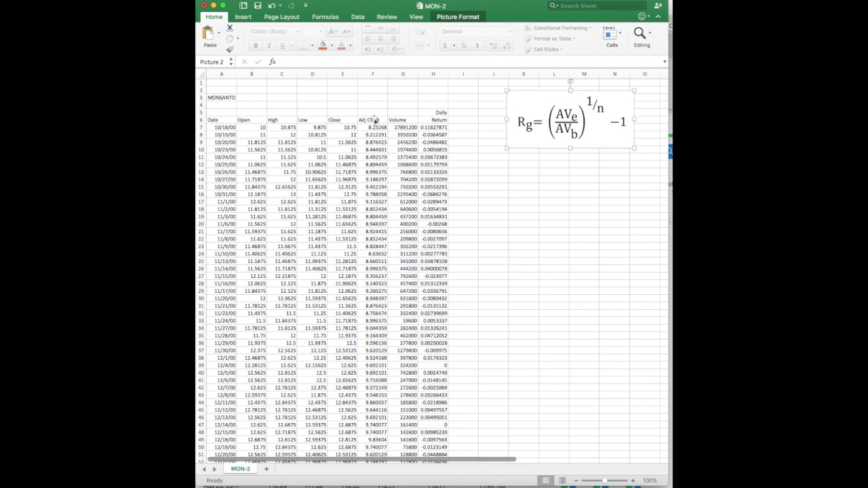
{"action": "left_click_drag", "start_coordinate": [374, 83], "coordinate": [376, 92]}
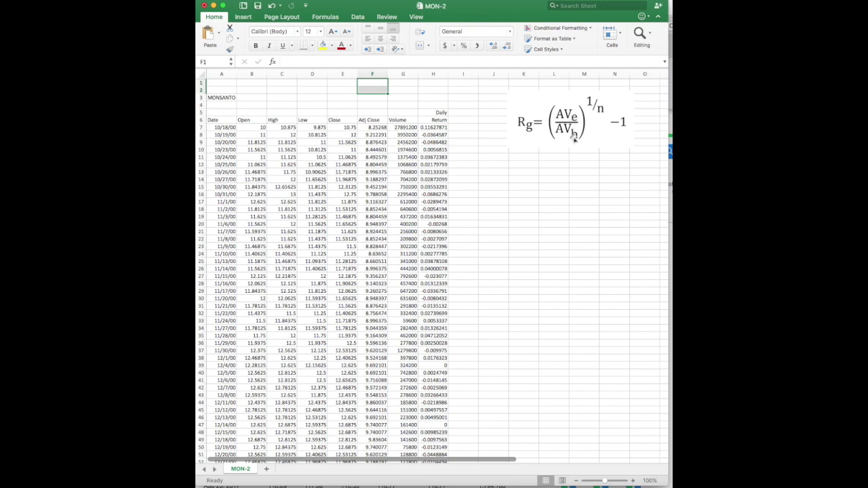
Label cell E1 'step 1'.
{"action": "left_click", "coordinate": [342, 84]}
{"action": "type", "text": "step 1"}
{"action": "key", "text": "Tab"}
Enter =F4251/F7 in F1 for the ending-over-beginning price ratio 14.2026589.
{"action": "type", "text": "="}
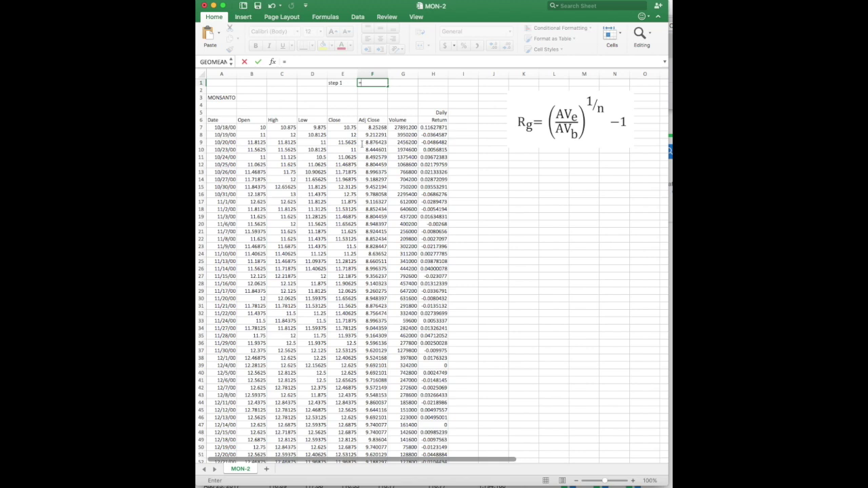
{"action": "key", "text": "ctrl+Down"}
{"action": "key", "text": "ctrl+Down"}
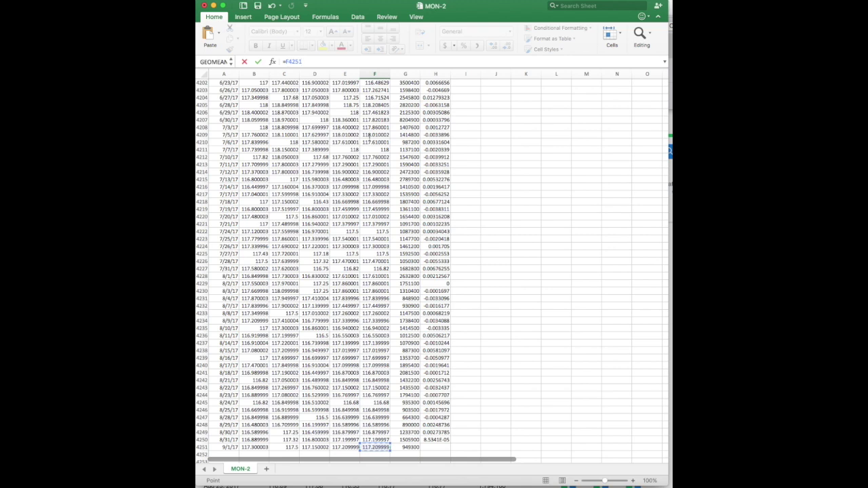
{"action": "type", "text": "/"}
{"action": "key", "text": "ctrl+Up"}
{"action": "key", "text": "Down"}
{"action": "key", "text": "Down"}
{"action": "key", "text": "Down"}
{"action": "key", "text": "Down"}
{"action": "key", "text": "Down"}
{"action": "key", "text": "Down"}
{"action": "type", "text": ")"}
{"action": "key", "text": "Return"}
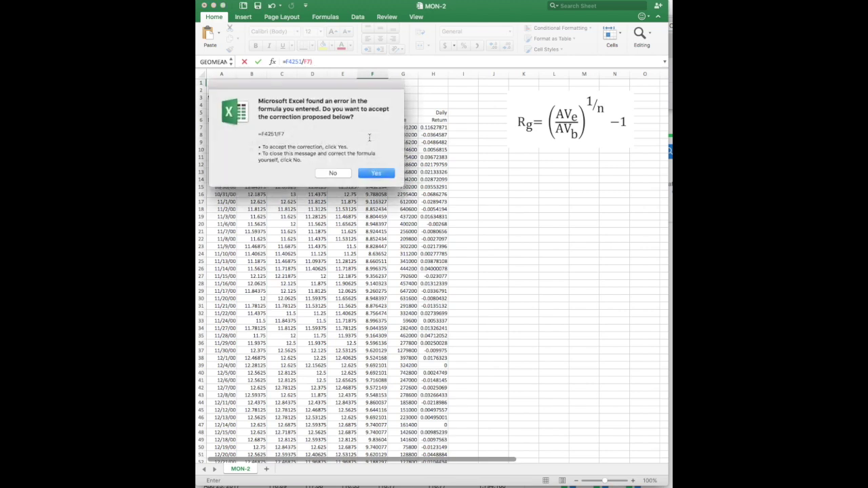
{"action": "key", "text": "Return"}
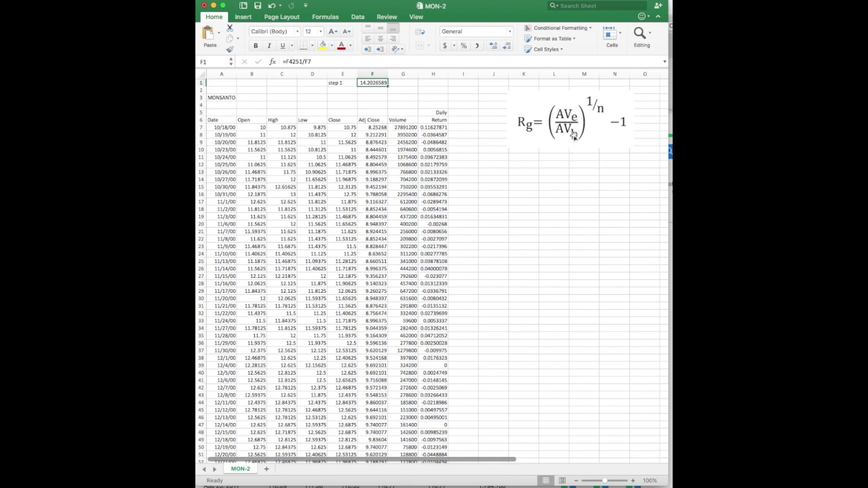
Label cell E2 'step 2'.
{"action": "left_click", "coordinate": [354, 90]}
{"action": "type", "text": "s"}
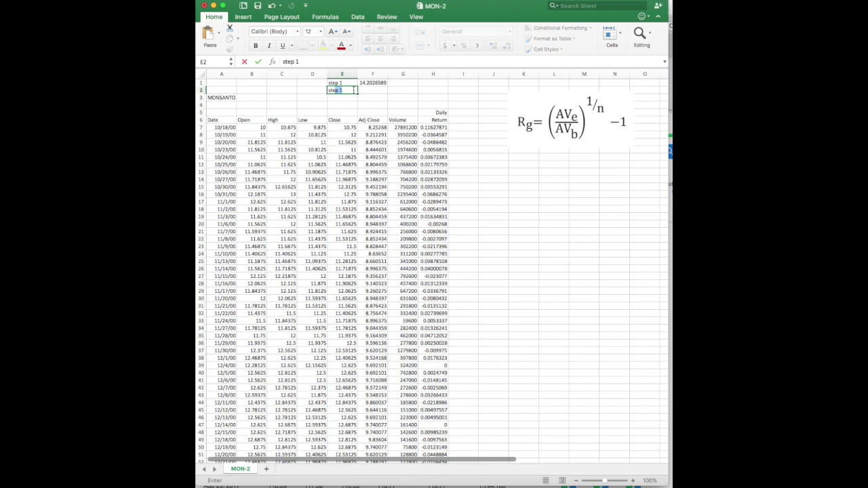
{"action": "type", "text": "tep 2"}
{"action": "key", "text": "Return"}
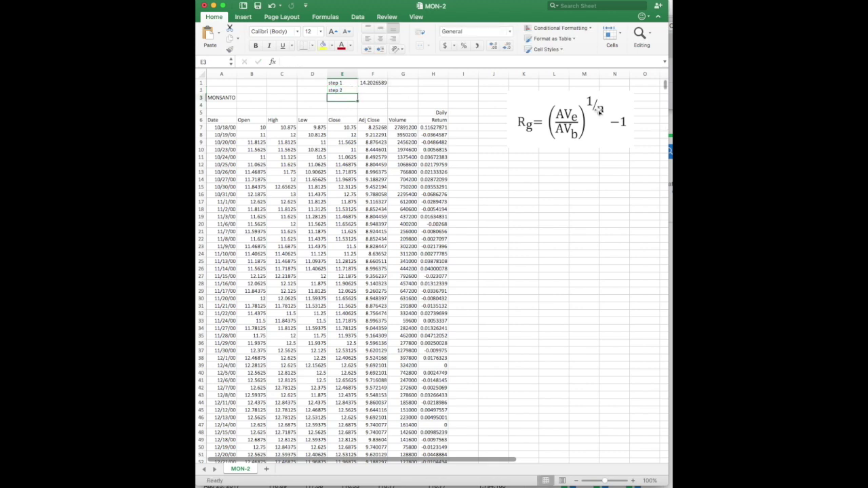
Start a COUNT formula in F2 over the Adj Close values from F7.
{"action": "left_click", "coordinate": [374, 91]}
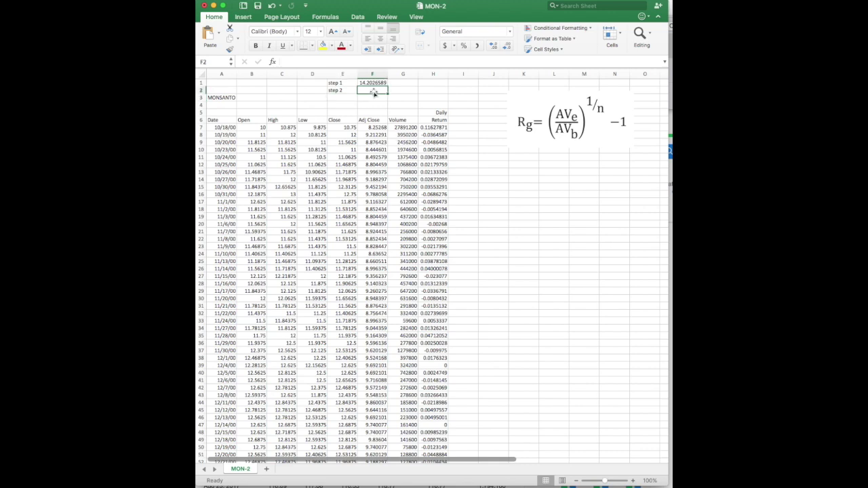
{"action": "type", "text": "=cou"}
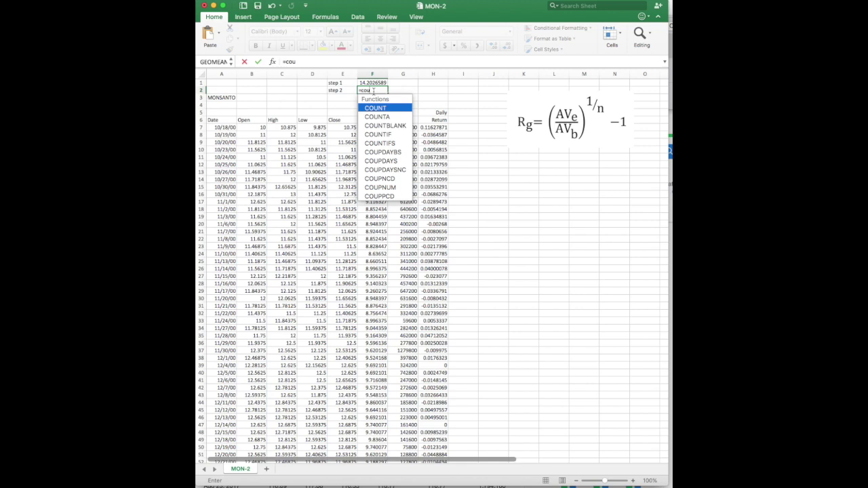
{"action": "type", "text": "nt("}
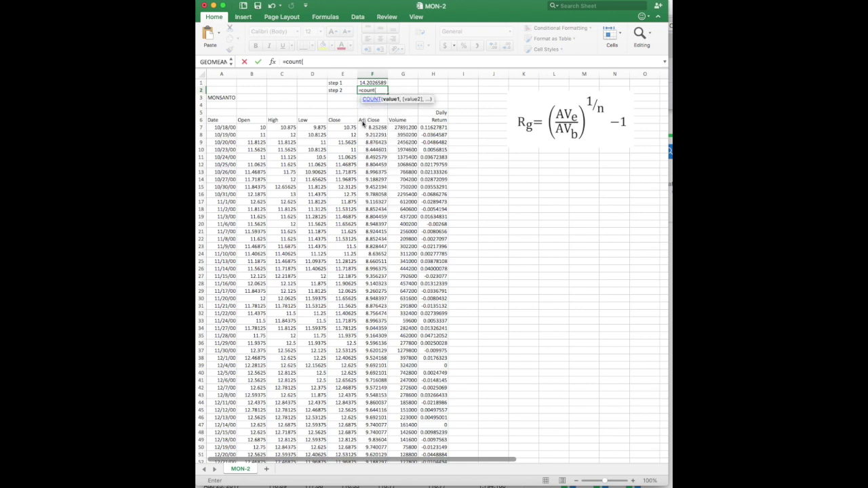
{"action": "left_click", "coordinate": [377, 128]}
{"action": "key", "text": "shift+Down"}
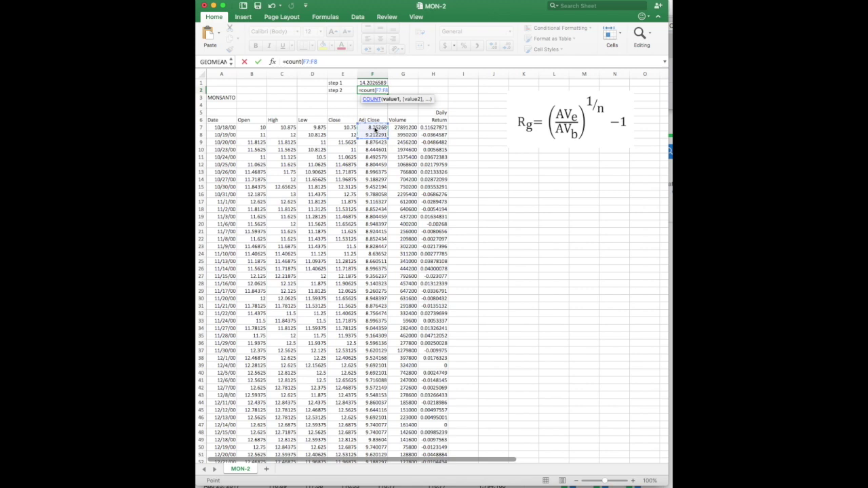
{"action": "key", "text": "Return"}
{"action": "key", "text": "Up"}
{"action": "key", "text": "Up"}
{"action": "key", "text": "Down"}
Redo F2 as =COUNT(F7:F4251), revised to subtract 1, giving the period count 4244.
{"action": "type", "text": "=counte"}
{"action": "key", "text": "BackSpace"}
{"action": "type", "text": "*"}
{"action": "key", "text": "BackSpace"}
{"action": "type", "text": "("}
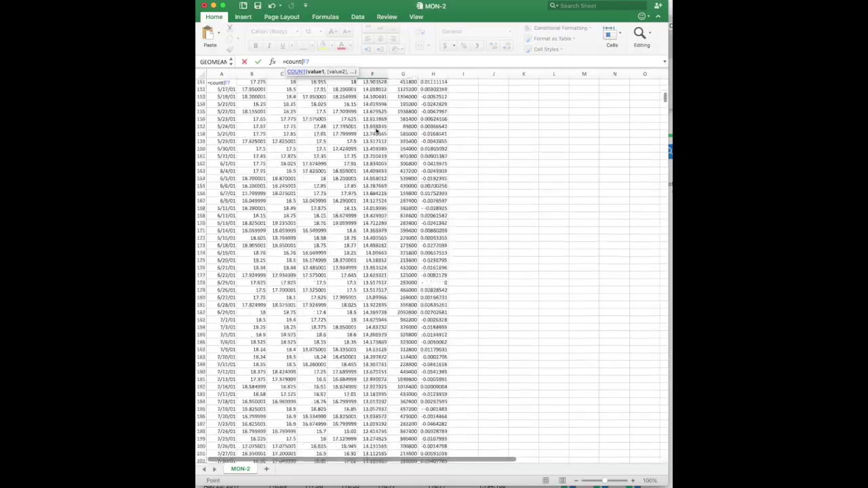
{"action": "scroll", "coordinate": [377, 131], "scroll_direction": "down", "scroll_amount": 20}
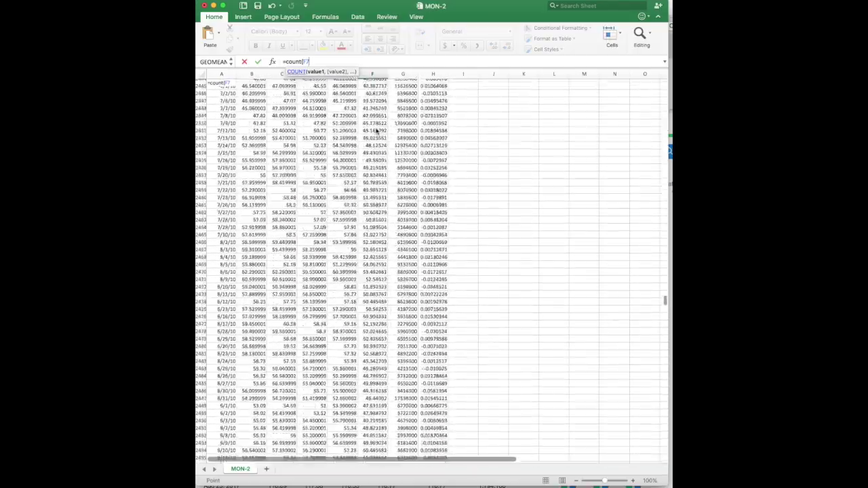
{"action": "scroll", "coordinate": [377, 131], "scroll_direction": "down", "scroll_amount": 20}
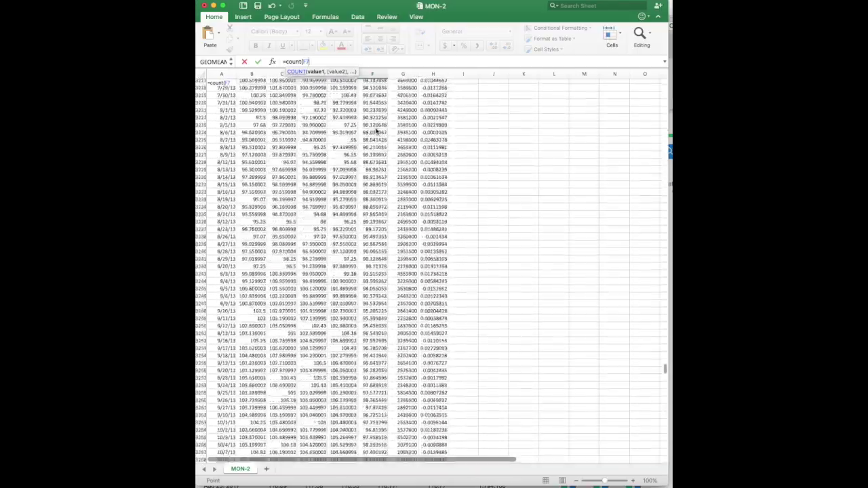
{"action": "scroll", "coordinate": [377, 131], "scroll_direction": "down", "scroll_amount": 12}
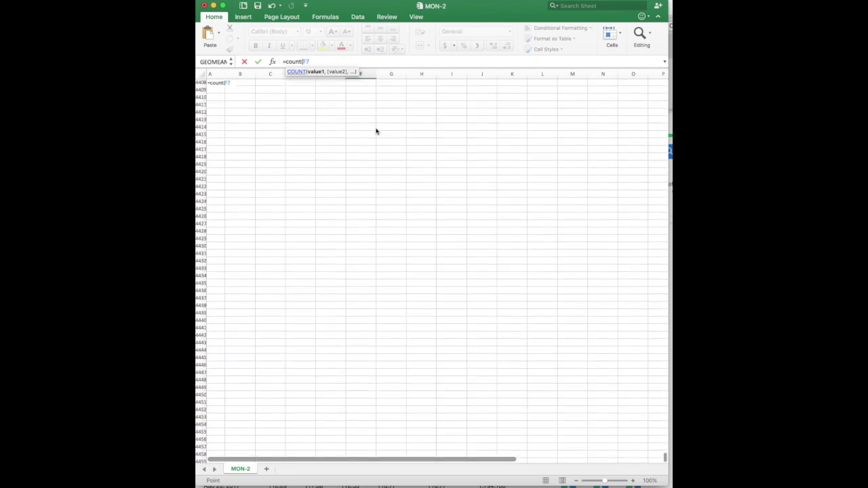
{"action": "scroll", "coordinate": [377, 131], "scroll_direction": "up", "scroll_amount": 10}
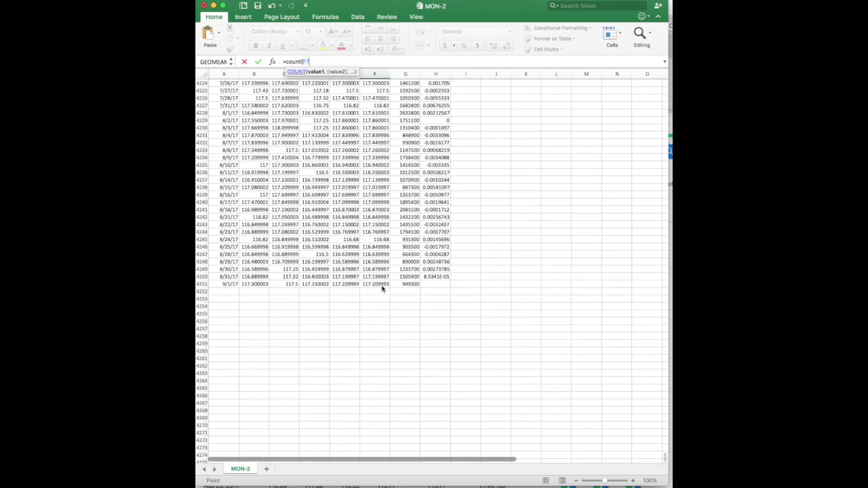
{"action": "left_click", "coordinate": [381, 285], "text": "shift"}
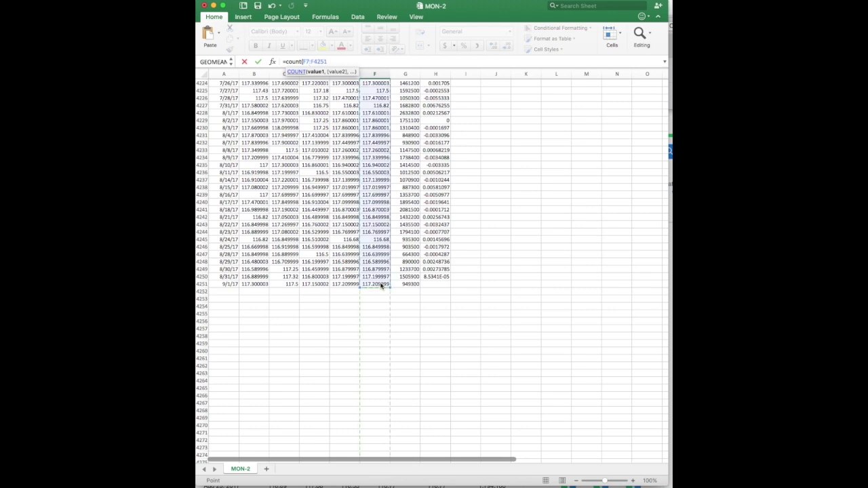
{"action": "type", "text": ")"}
{"action": "key", "text": "Return"}
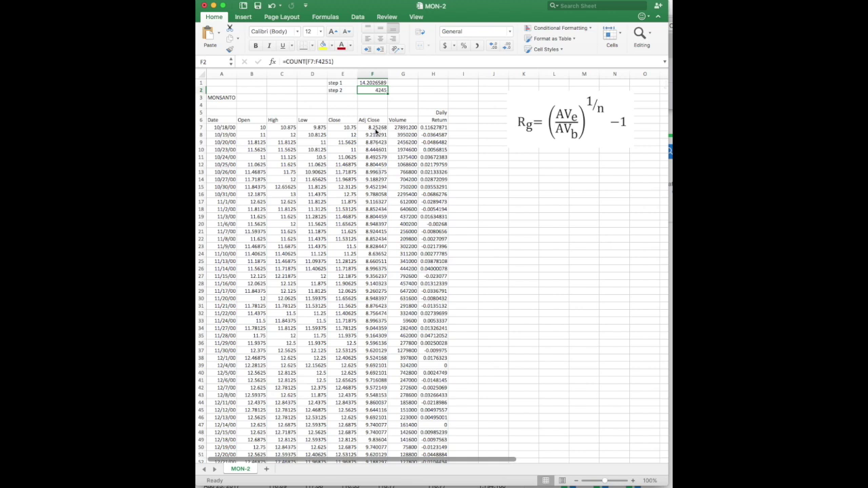
{"action": "left_click", "coordinate": [343, 61]}
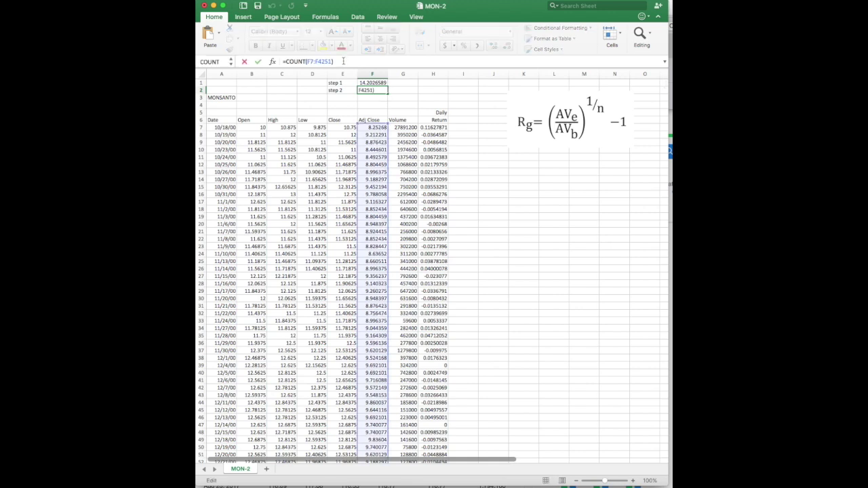
{"action": "key", "text": "Return"}
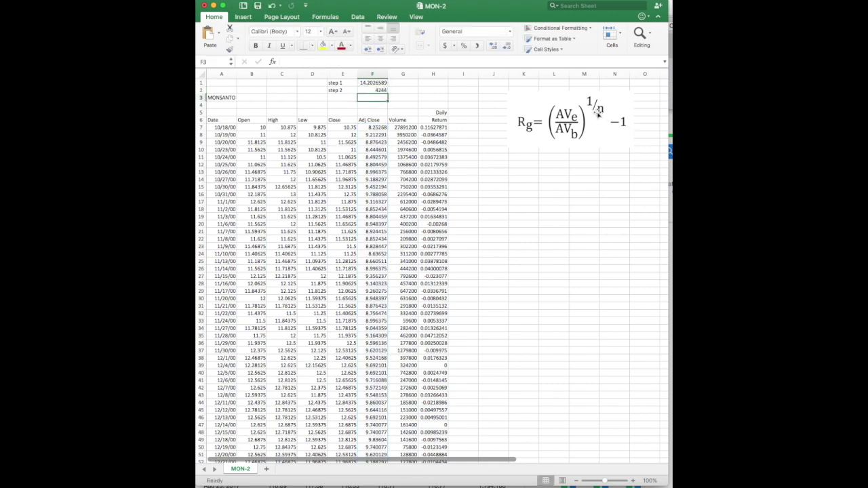
Label cell E3 'geomean'.
{"action": "left_click", "coordinate": [330, 97]}
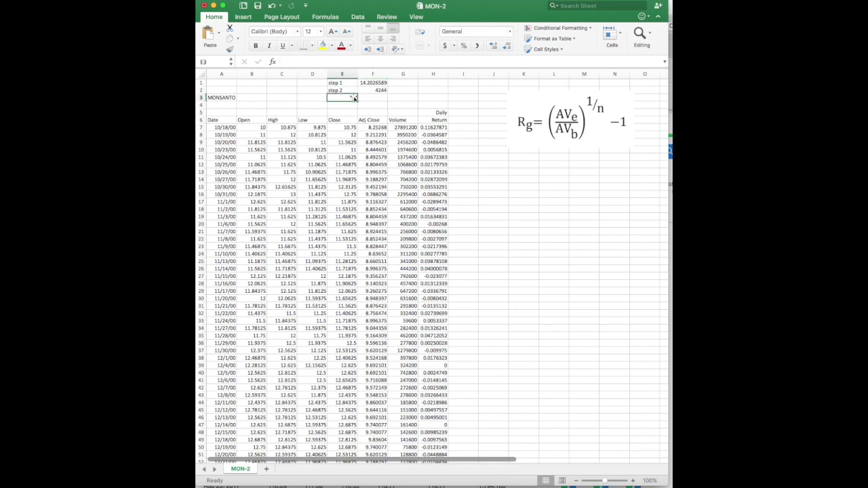
{"action": "type", "text": "ageo"}
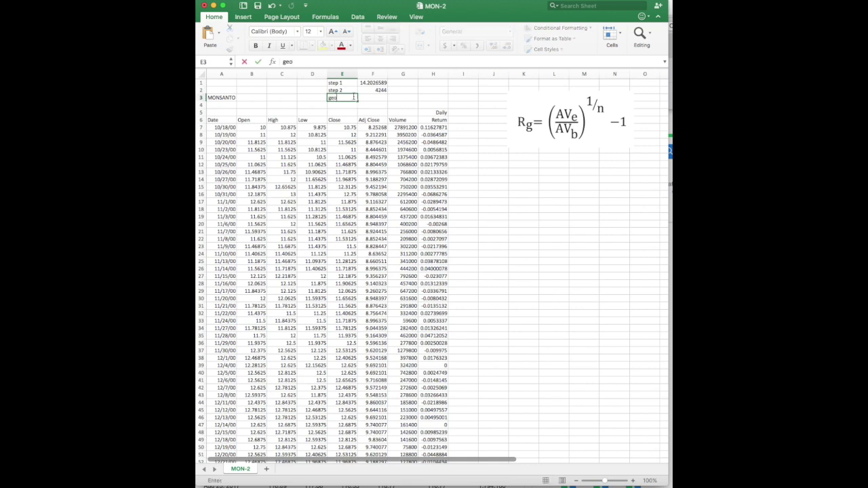
{"action": "type", "text": "mean"}
{"action": "key", "text": "Tab"}
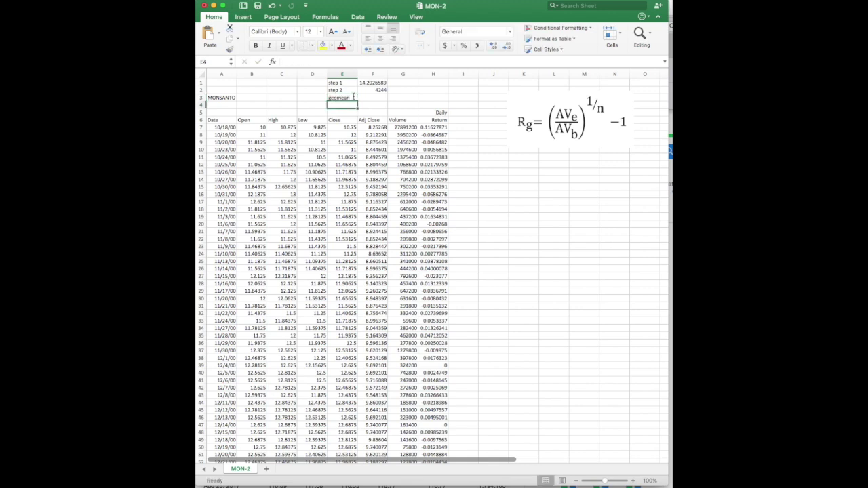
Enter =F1^(1/F2)-1 in F3 for the geometric mean daily return.
{"action": "type", "text": "="}
{"action": "key", "text": "Up"}
{"action": "key", "text": "Up"}
{"action": "type", "text": "^"}
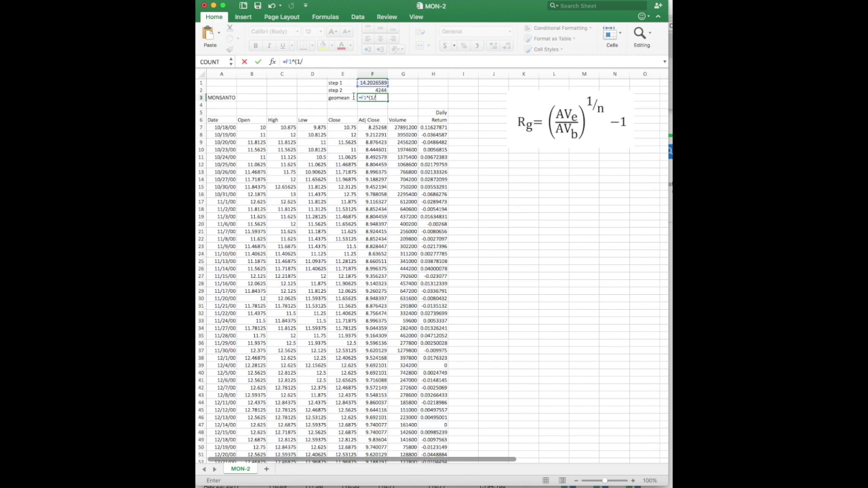
{"action": "left_click", "coordinate": [377, 90]}
{"action": "type", "text": ")"}
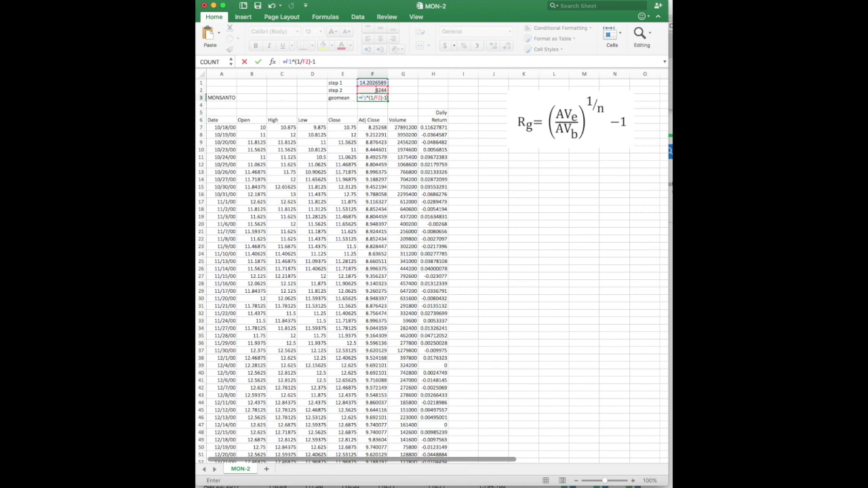
{"action": "type", "text": "-1"}
{"action": "key", "text": "Return"}
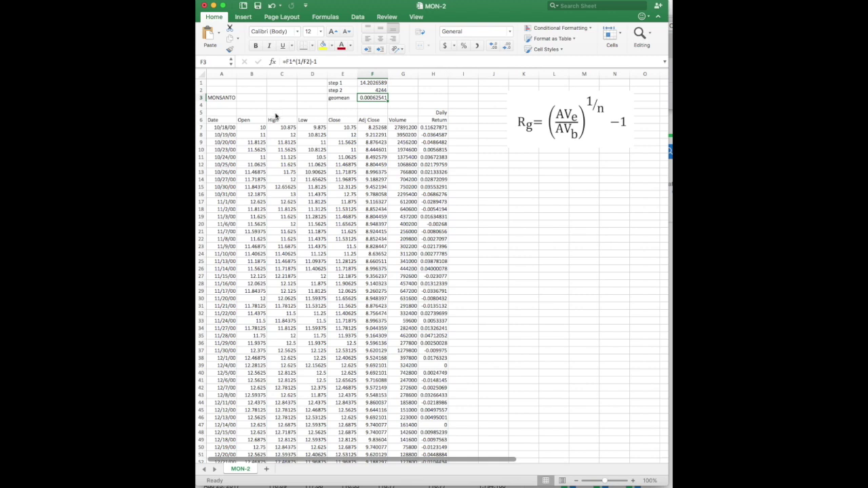
Insert a blank row at row 4, below the geomean row.
{"action": "left_click", "coordinate": [199, 105]}
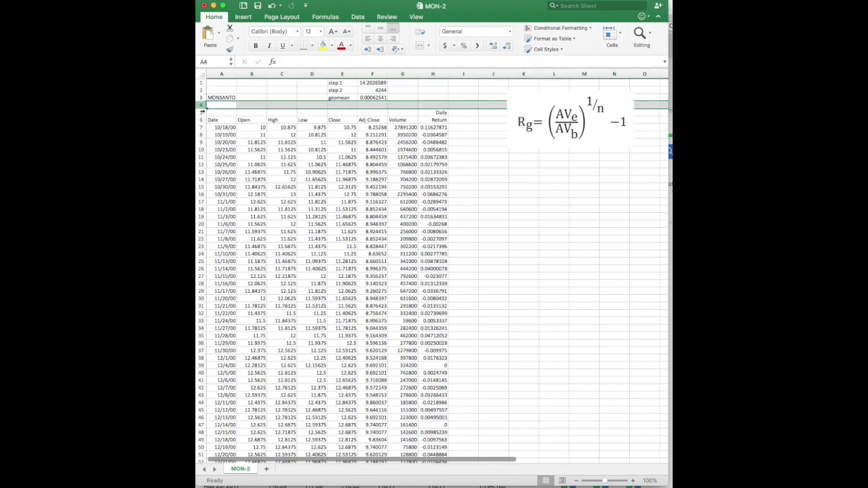
{"action": "right_click", "coordinate": [202, 105]}
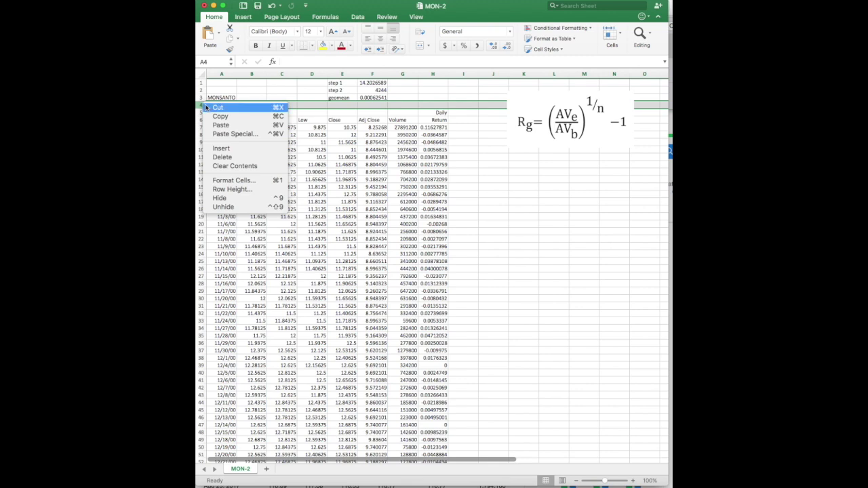
{"action": "left_click", "coordinate": [218, 150]}
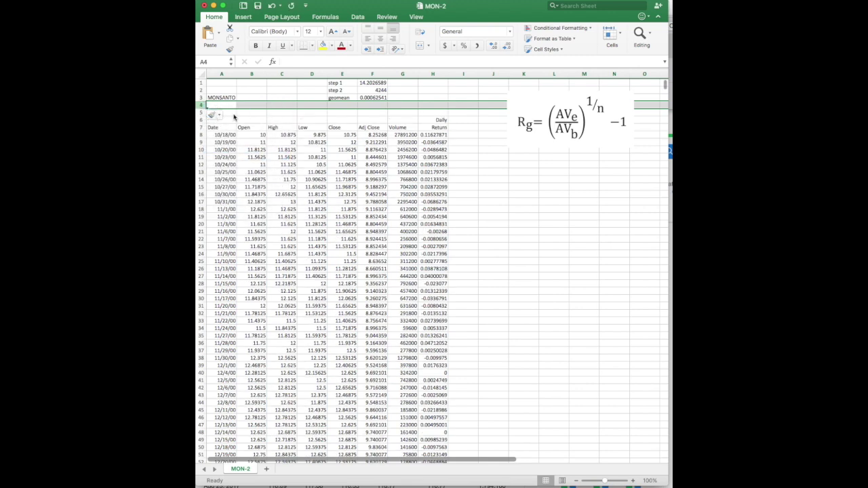
Add the labels 'mean' in E4 and 'std dev' in E5.
{"action": "left_click", "coordinate": [347, 99]}
{"action": "left_click", "coordinate": [363, 99]}
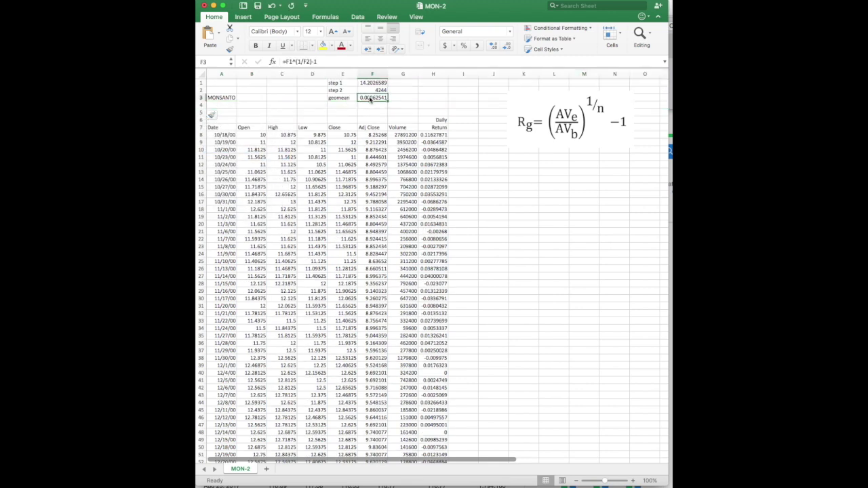
{"action": "left_click", "coordinate": [345, 107]}
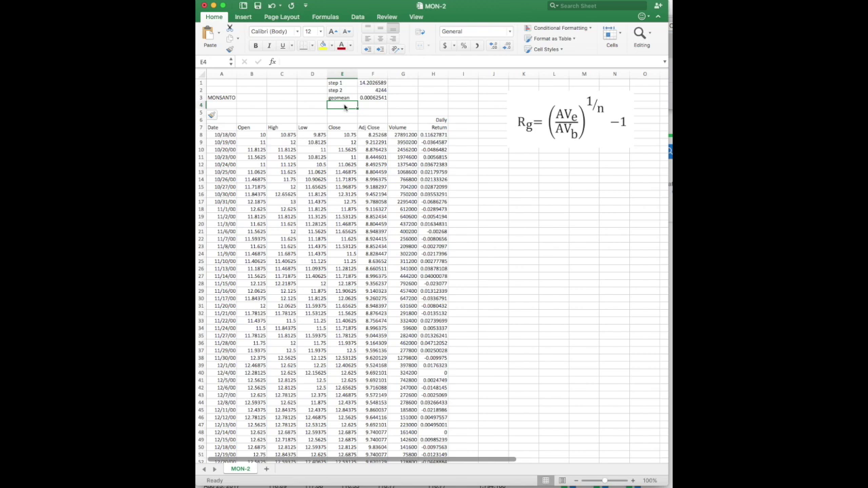
{"action": "type", "text": "mean"}
{"action": "key", "text": "Return"}
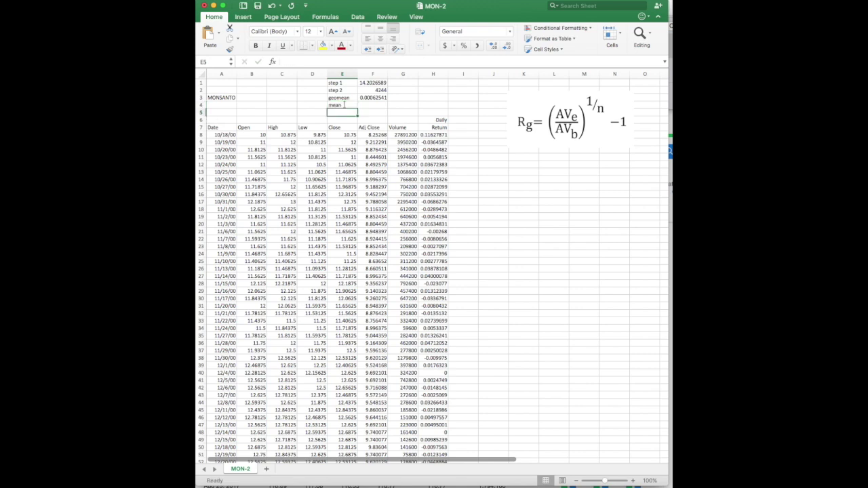
{"action": "type", "text": "sted d"}
{"action": "key", "text": "BackSpace"}
{"action": "key", "text": "BackSpace"}
{"action": "key", "text": "BackSpace"}
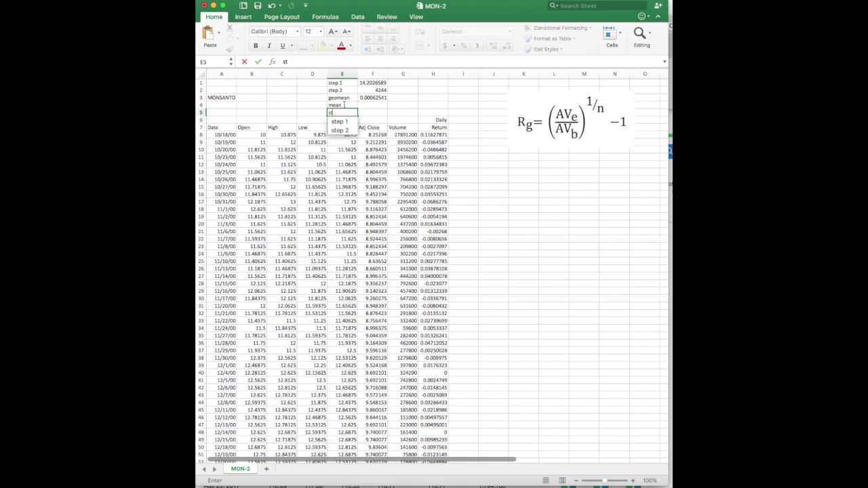
{"action": "type", "text": "d"}
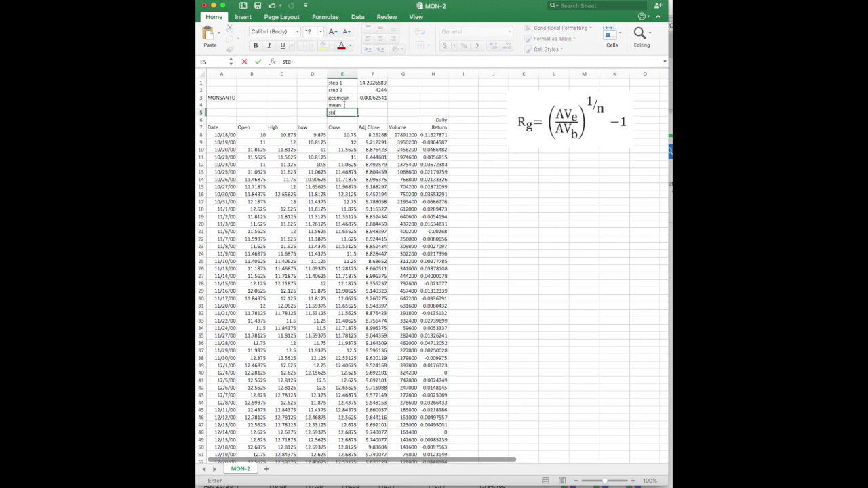
{"action": "type", "text": "ev"}
{"action": "key", "text": "Up"}
{"action": "key", "text": "Right"}
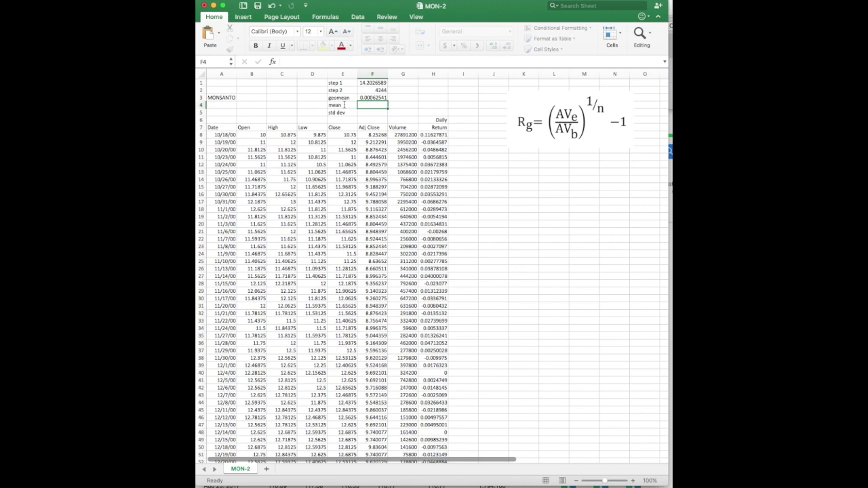
Enter =AVERAGE(H8:H4251) in F4, giving the mean daily return 0.00085163.
{"action": "type", "text": "=aveag"}
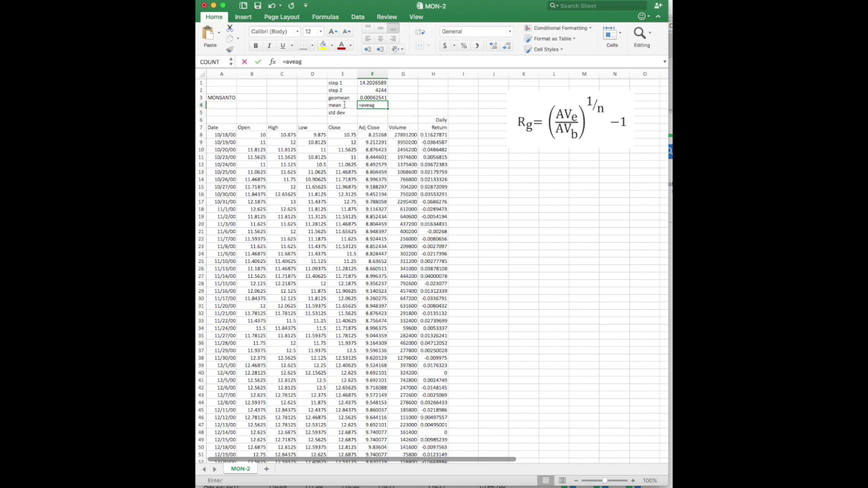
{"action": "key", "text": "BackSpace"}
{"action": "key", "text": "BackSpace"}
{"action": "type", "text": "rage("}
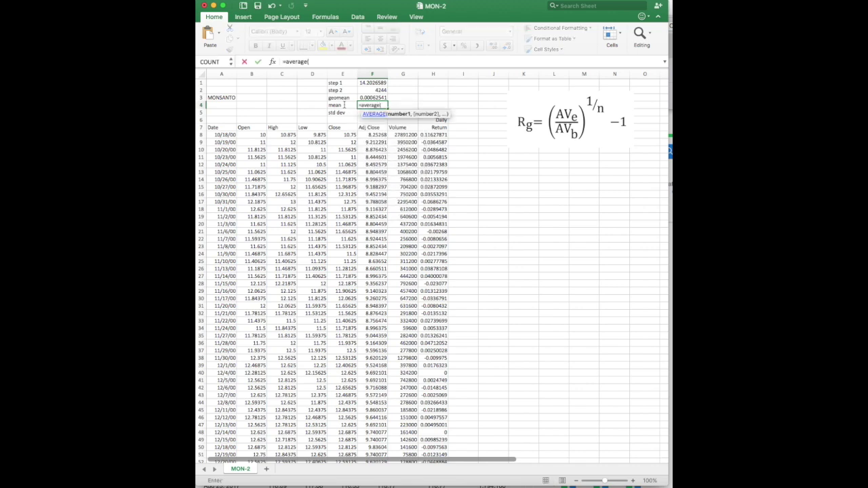
{"action": "left_click", "coordinate": [383, 136]}
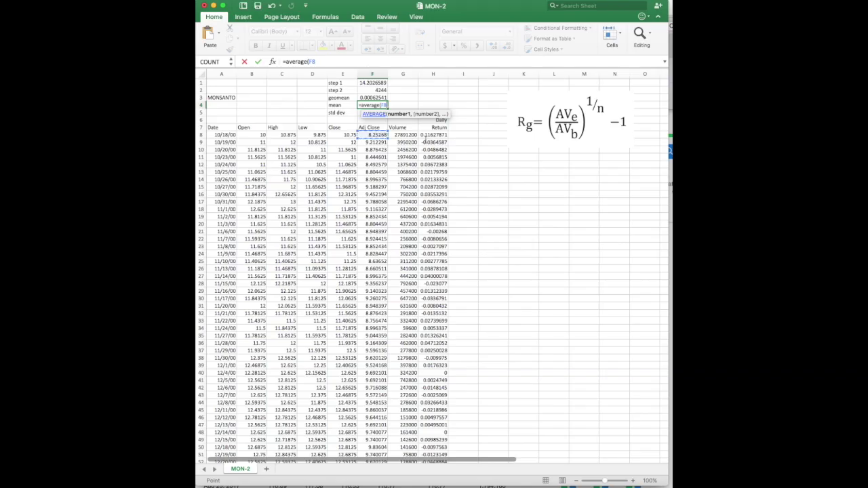
{"action": "left_click", "coordinate": [434, 135]}
{"action": "scroll", "coordinate": [437, 115], "scroll_direction": "down", "scroll_amount": 20}
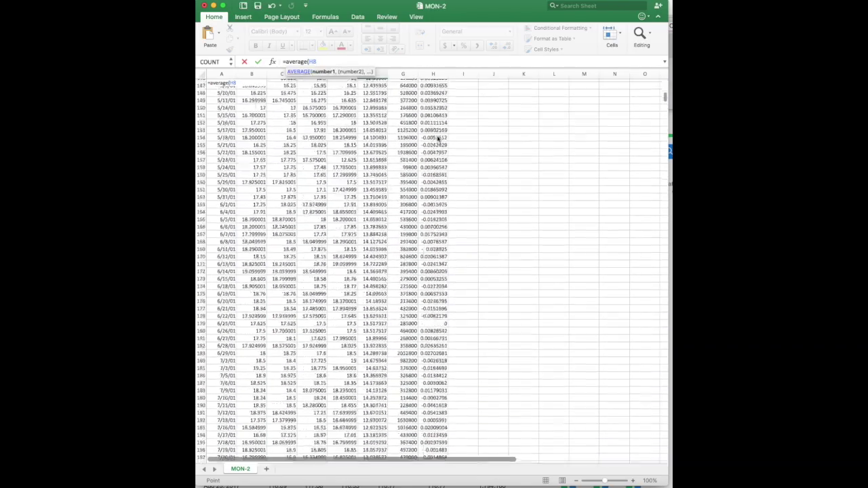
{"action": "scroll", "coordinate": [437, 108], "scroll_direction": "down", "scroll_amount": 20}
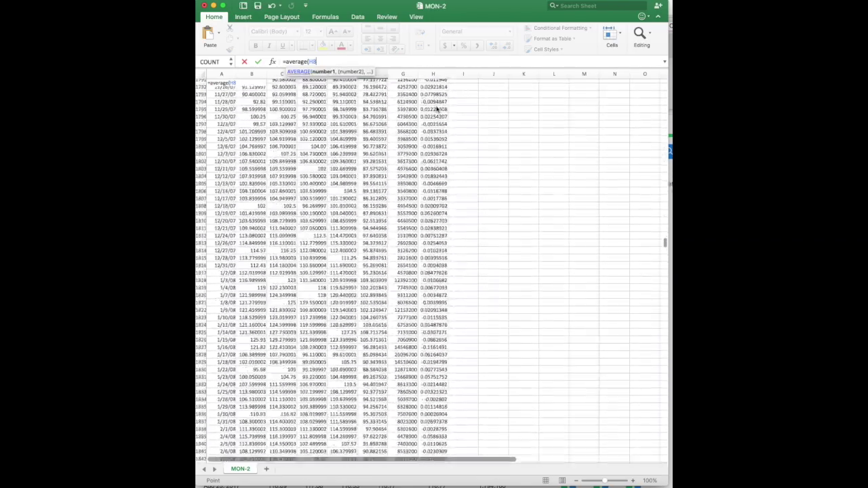
{"action": "scroll", "coordinate": [438, 108], "scroll_direction": "down", "scroll_amount": 15}
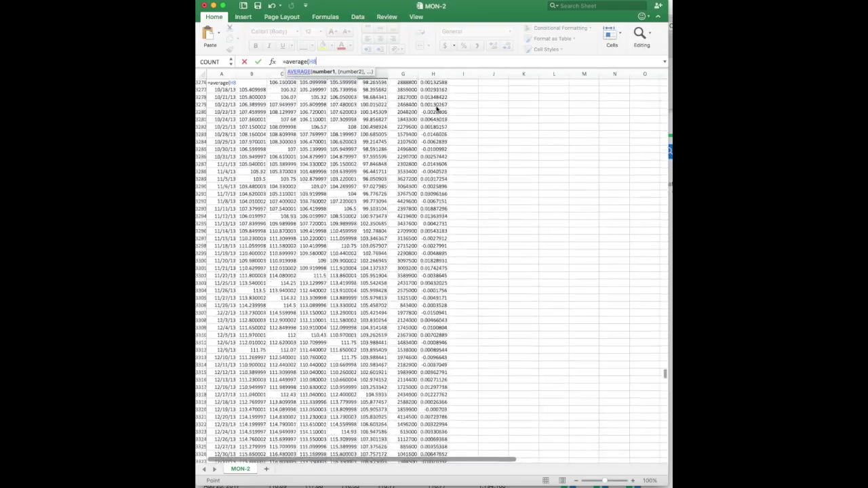
{"action": "scroll", "coordinate": [438, 109], "scroll_direction": "down", "scroll_amount": 10}
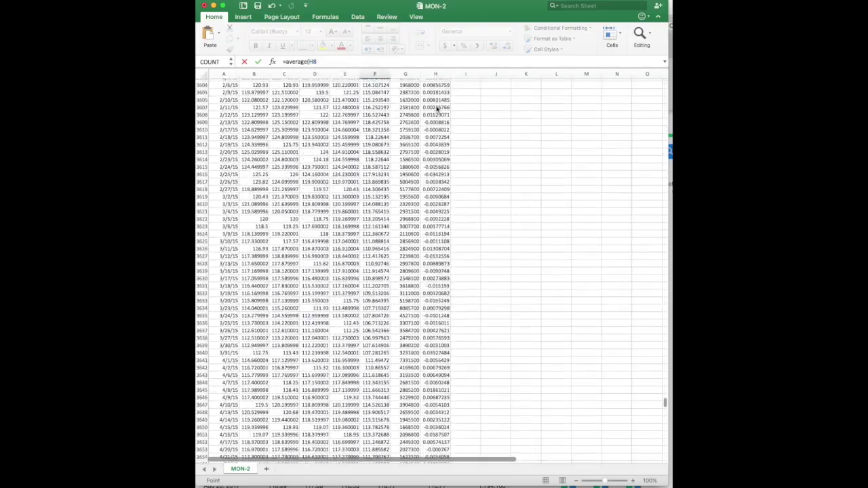
{"action": "scroll", "coordinate": [437, 108], "scroll_direction": "down", "scroll_amount": 20}
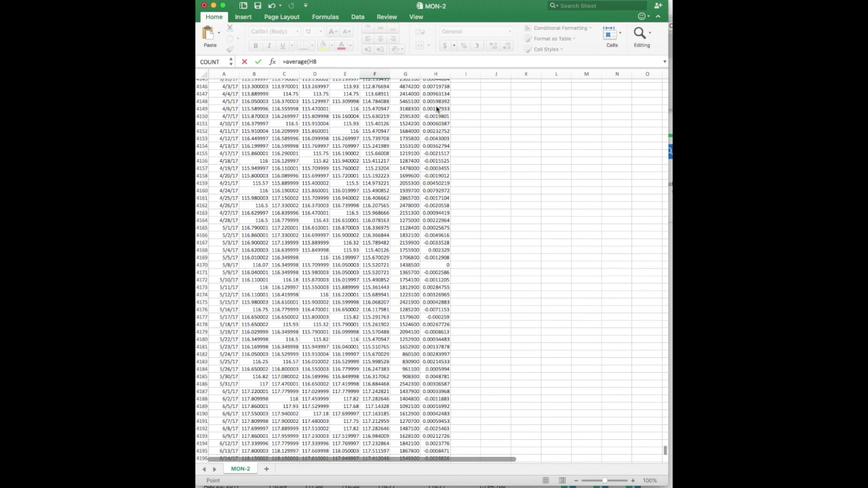
{"action": "scroll", "coordinate": [437, 108], "scroll_direction": "up", "scroll_amount": 1}
{"action": "left_click", "coordinate": [435, 276], "text": "shift"}
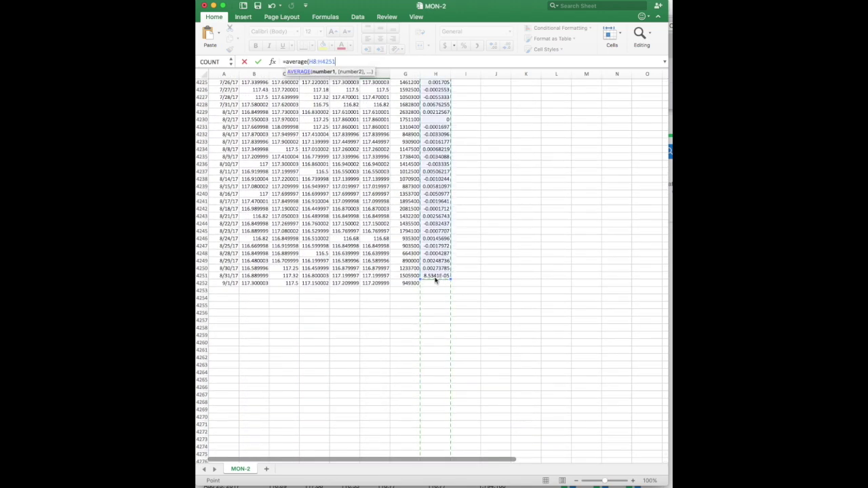
{"action": "type", "text": ")"}
{"action": "key", "text": "Return"}
{"action": "scroll", "coordinate": [436, 279], "scroll_direction": "up", "scroll_amount": 1}
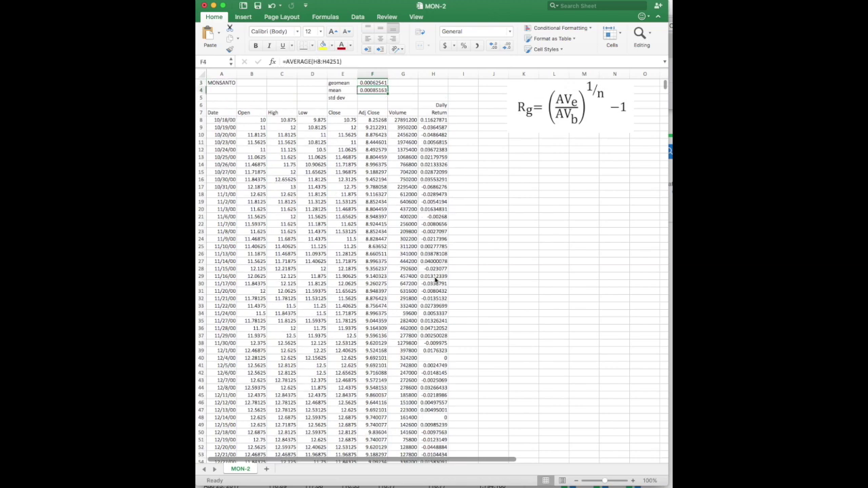
{"action": "key", "text": "Up"}
Enter =STDEV(H8:H4251) in F5, giving the daily-return standard deviation 0.02128132.
{"action": "type", "text": "=std"}
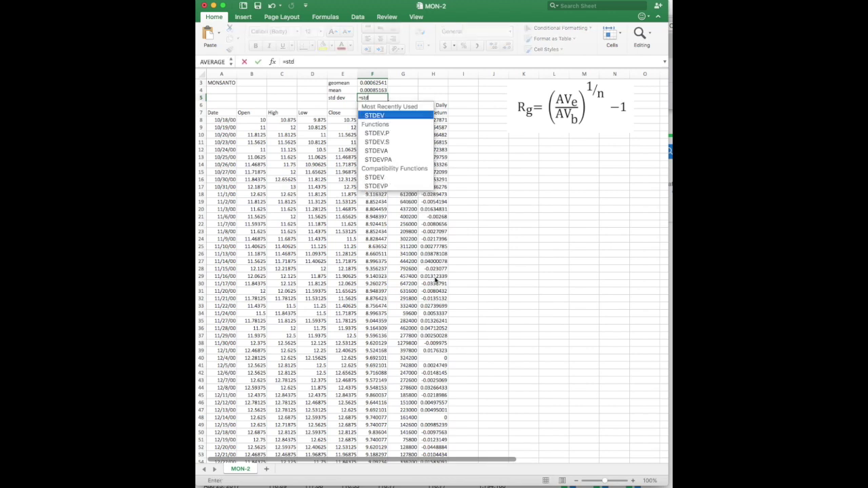
{"action": "type", "text": "ev("}
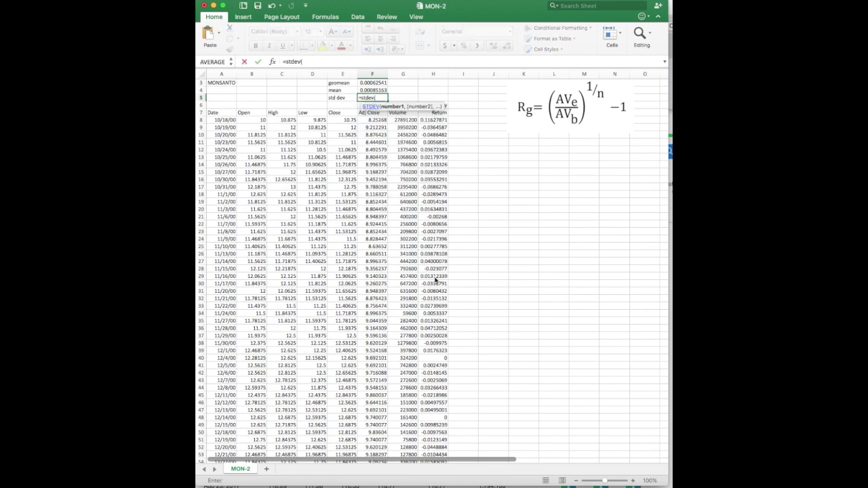
{"action": "left_click", "coordinate": [439, 123]}
{"action": "scroll", "coordinate": [441, 101], "scroll_direction": "down", "scroll_amount": 20}
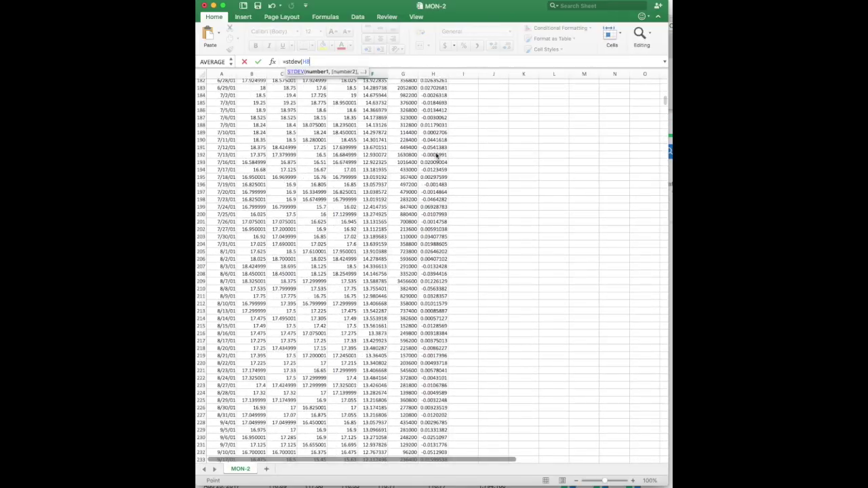
{"action": "scroll", "coordinate": [439, 136], "scroll_direction": "down", "scroll_amount": 20}
{"action": "scroll", "coordinate": [436, 151], "scroll_direction": "down", "scroll_amount": 20}
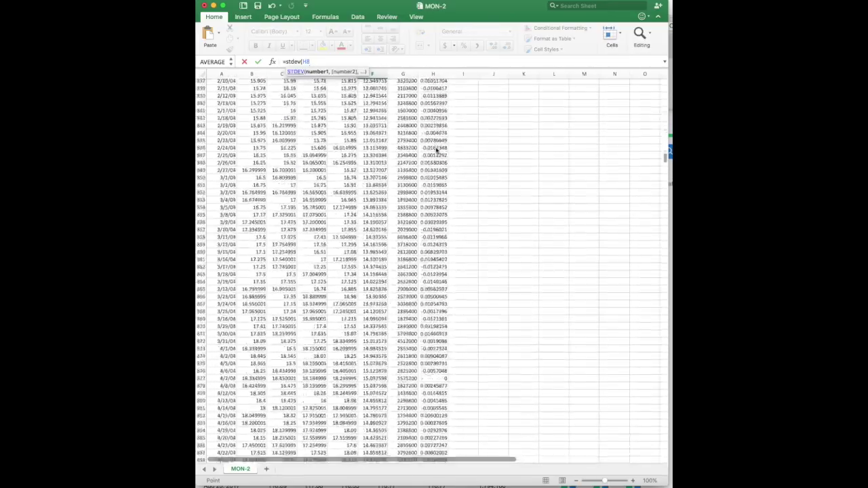
{"action": "scroll", "coordinate": [436, 150], "scroll_direction": "down", "scroll_amount": 20}
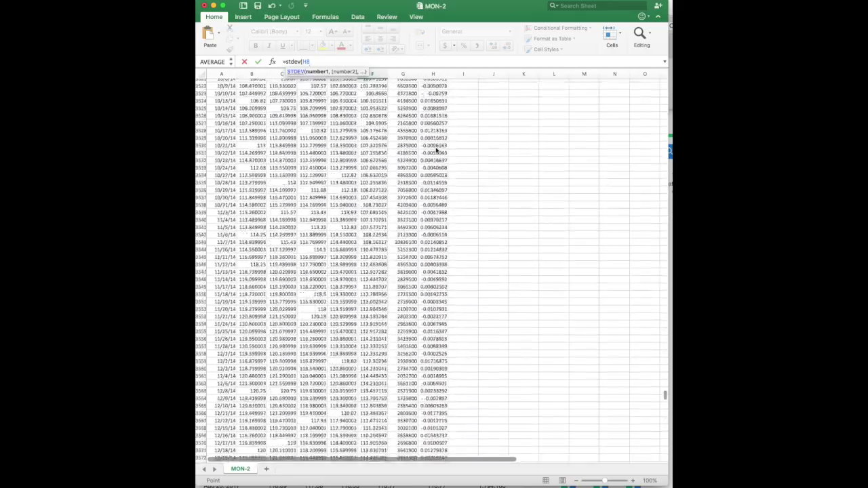
{"action": "scroll", "coordinate": [436, 151], "scroll_direction": "down", "scroll_amount": 20}
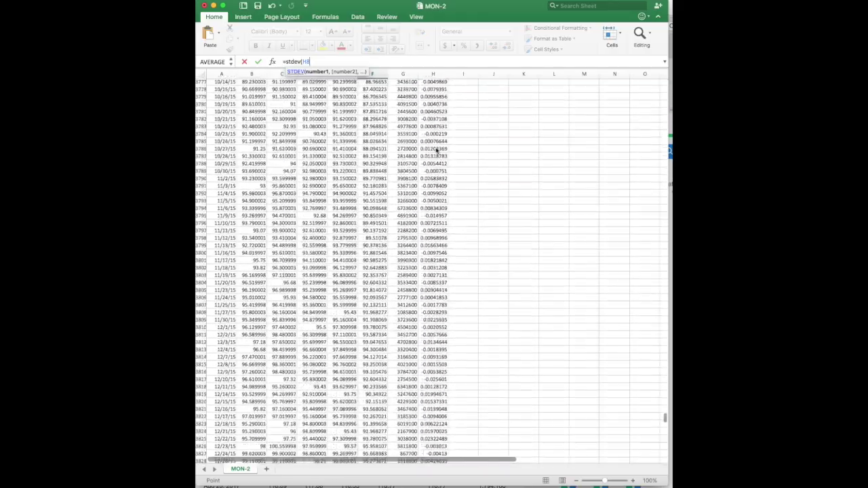
{"action": "scroll", "coordinate": [436, 151], "scroll_direction": "up", "scroll_amount": 10}
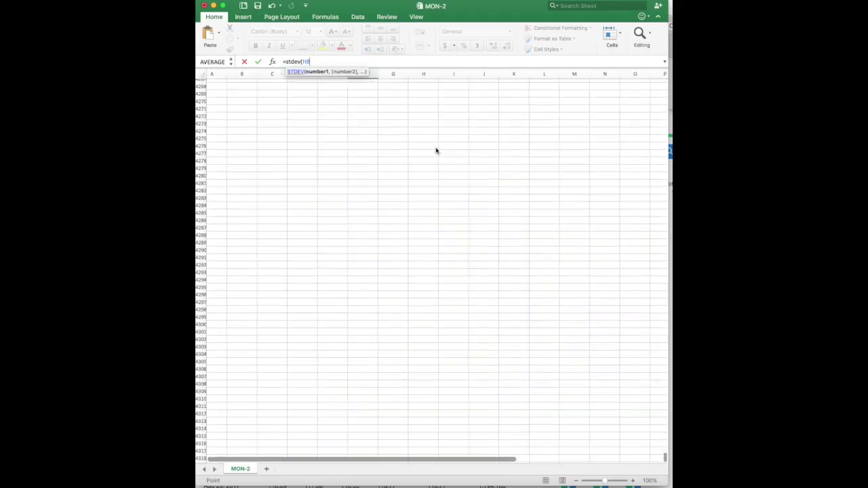
{"action": "left_click", "coordinate": [423, 292], "text": "shift"}
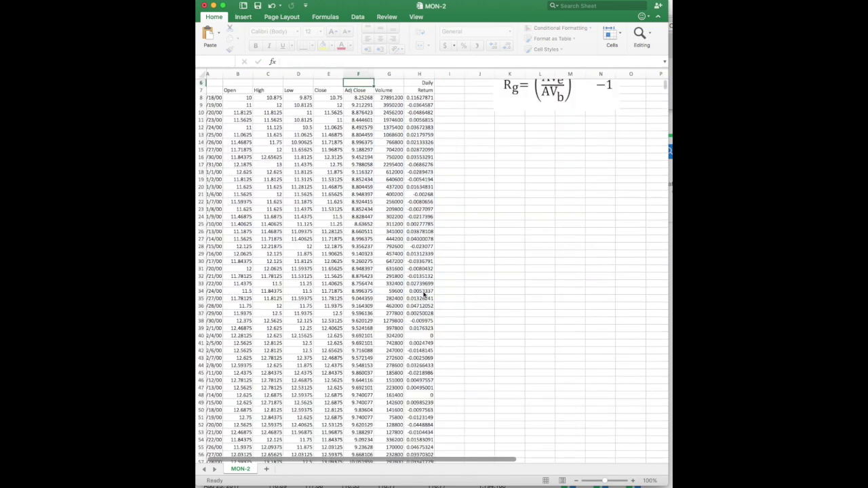
{"action": "key", "text": "Down"}
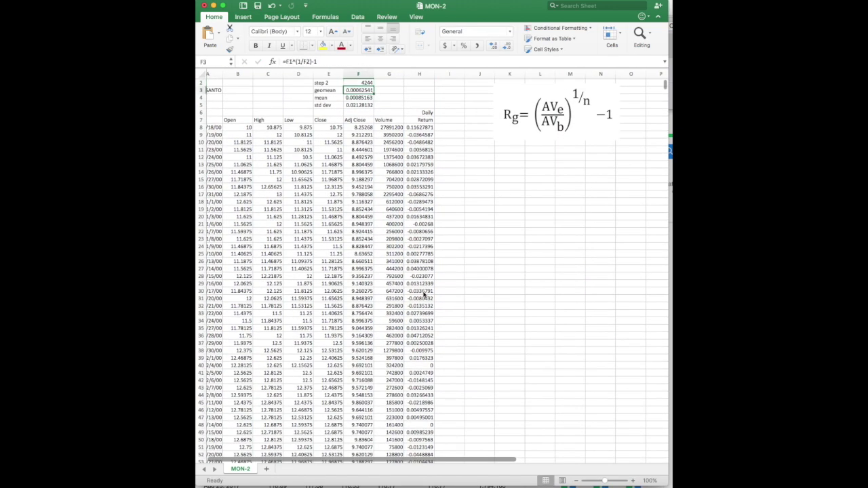
Format F3:F5 as two-decimal percentages (0.06%, 0.09%, 2.13%) and check the formulas.
{"action": "key", "text": "shift+Down"}
{"action": "key", "text": "shift+Down"}
{"action": "left_click", "coordinate": [463, 45]}
{"action": "left_click", "coordinate": [493, 46]}
{"action": "left_click", "coordinate": [493, 46]}
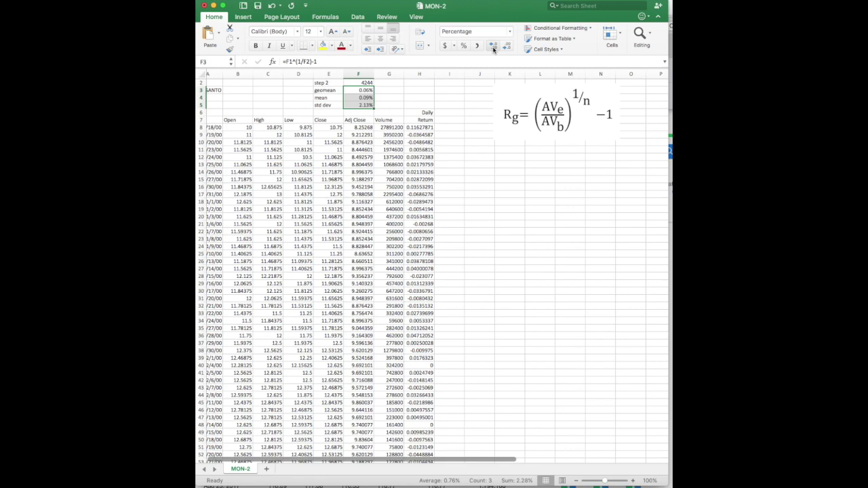
{"action": "left_click", "coordinate": [364, 98]}
{"action": "left_click", "coordinate": [363, 107]}
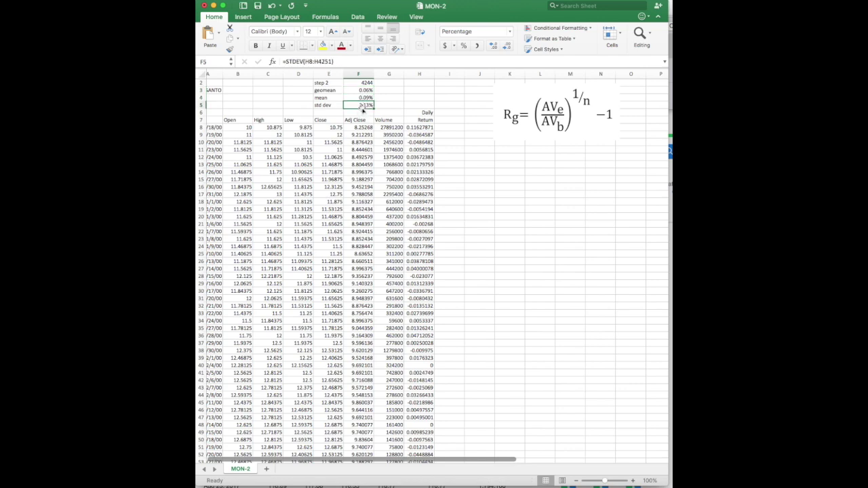
Move the equation picture down-left over the Open through Close columns.
{"action": "left_click_drag", "start_coordinate": [512, 93], "coordinate": [258, 176]}
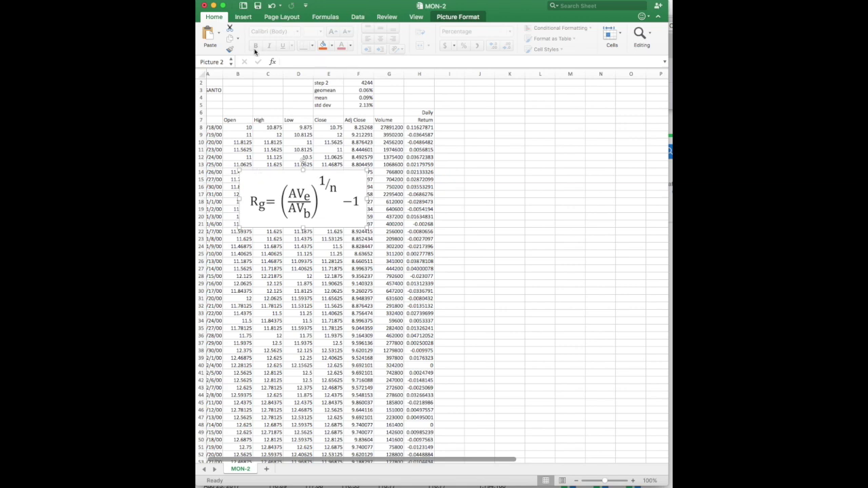